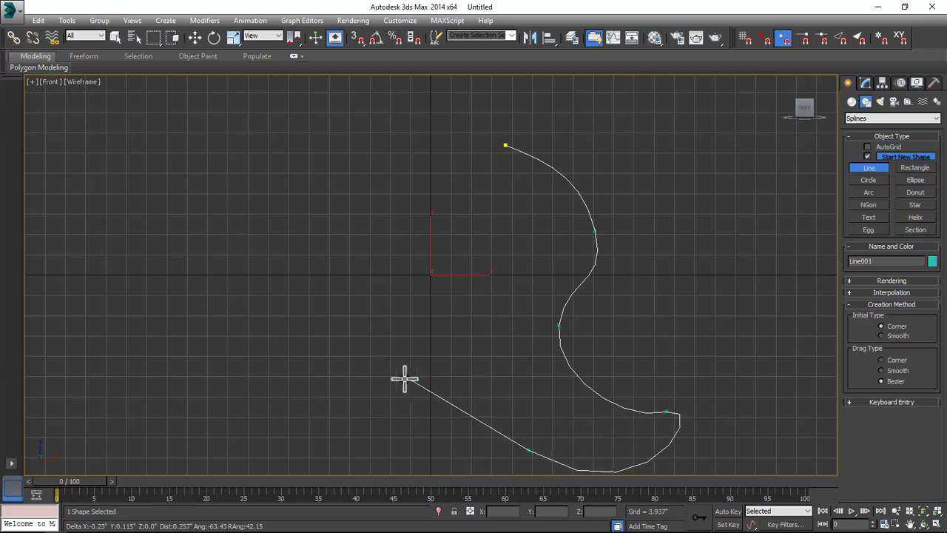
Finish the curved Bezier line outline in the Front view back to its starting vertex and close the spline
left_click_drag(413, 296, 324, 288)
left_click_drag(288, 235, 291, 192)
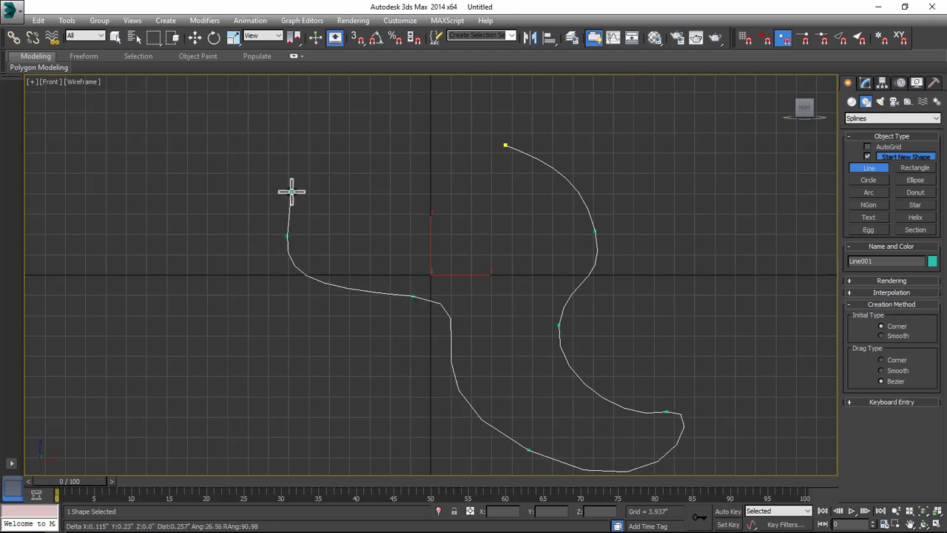
left_click_drag(414, 133, 475, 90)
mouse_move(505, 145)
left_mouse_down()
mouse_move(525, 118)
mouse_move(506, 145)
left_mouse_up()
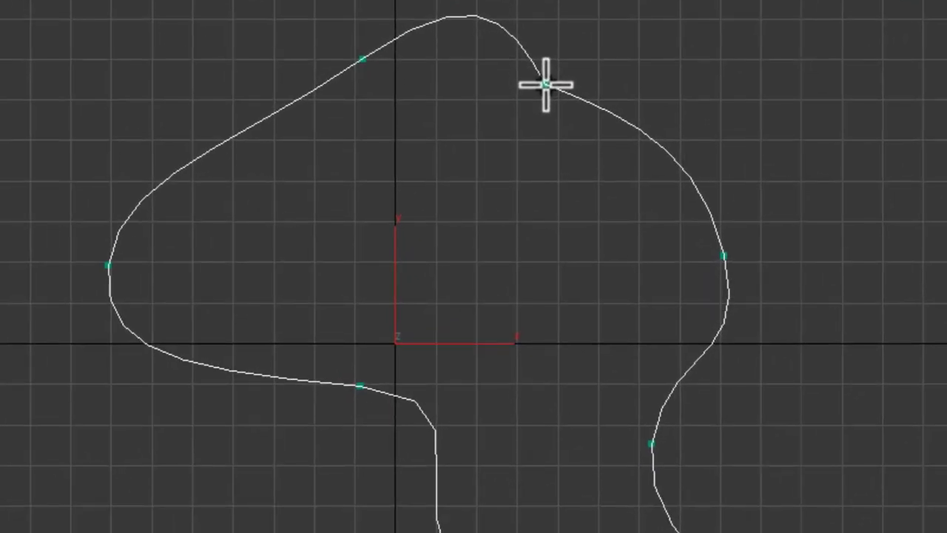
left_click(545, 84)
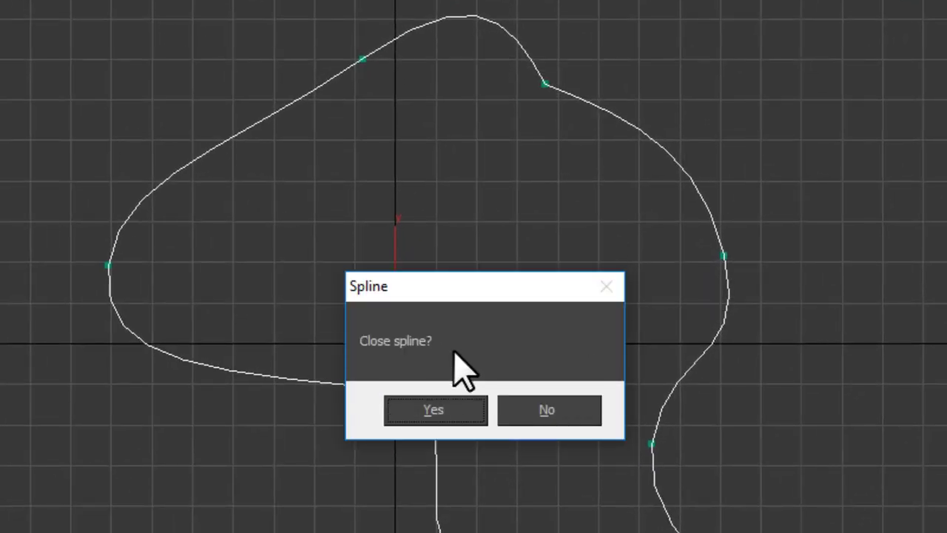
left_click(456, 401)
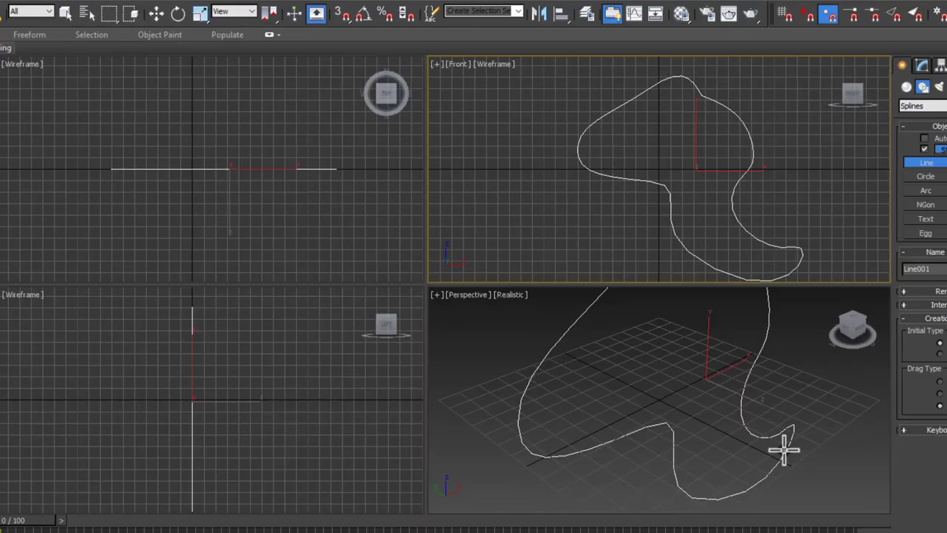
Apply an Extrude modifier to the closed line and set its amount to 13.386 inches
key("alt+w")
middle_click_drag(592, 258, 609, 239, "alt")
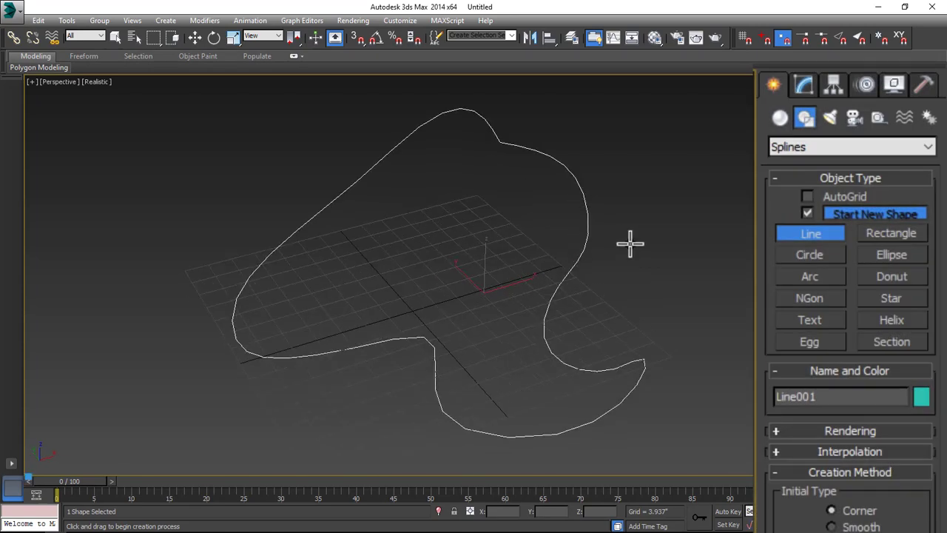
left_click(804, 85)
left_click(929, 143)
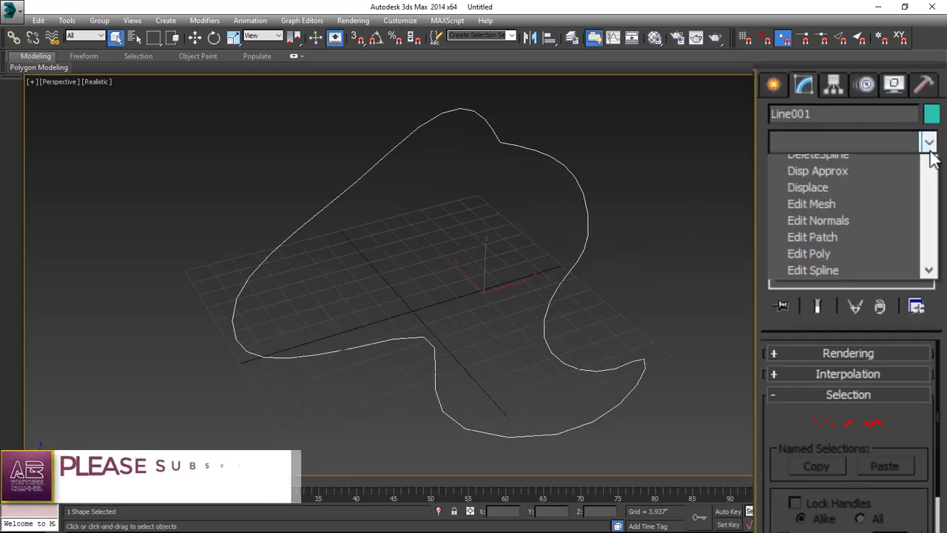
key("e")
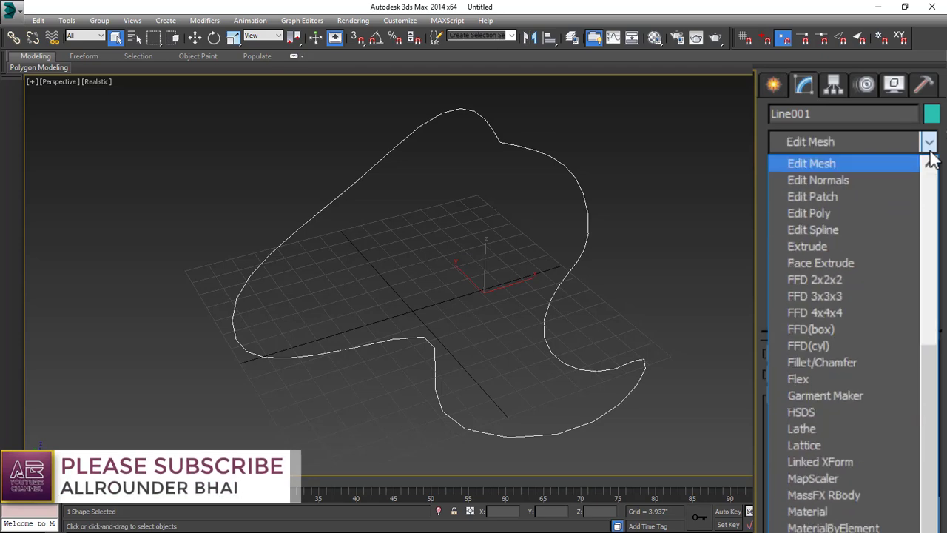
left_click(842, 248)
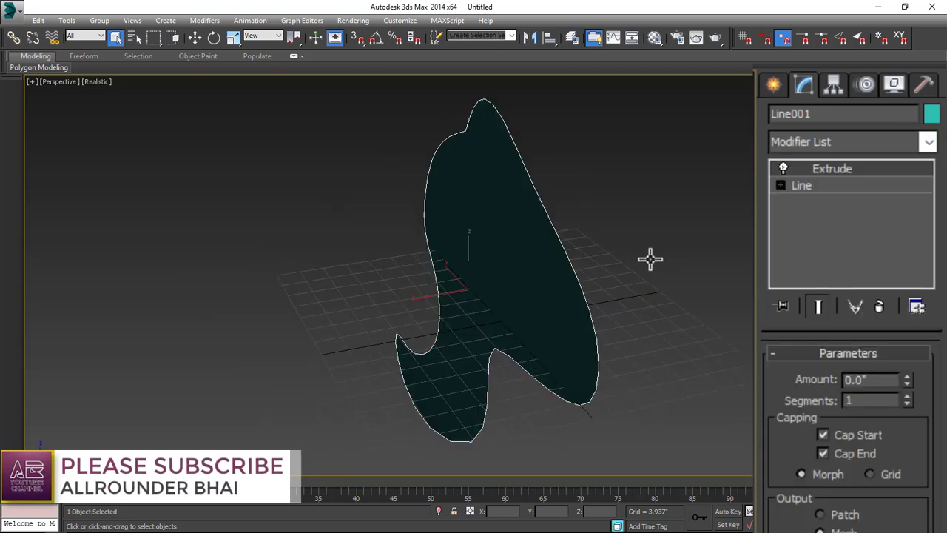
middle_click_drag(606, 265, 565, 262, "alt")
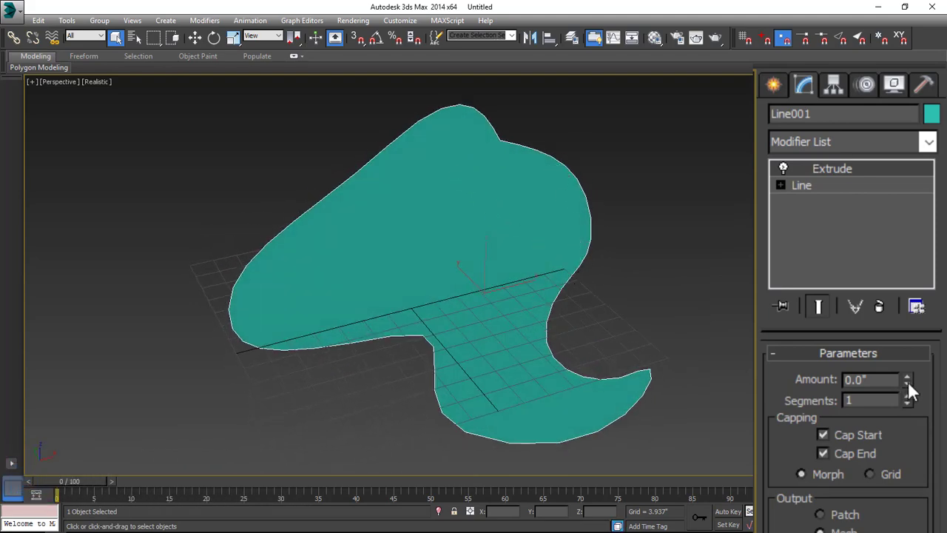
left_click_drag(909, 376, 912, 268)
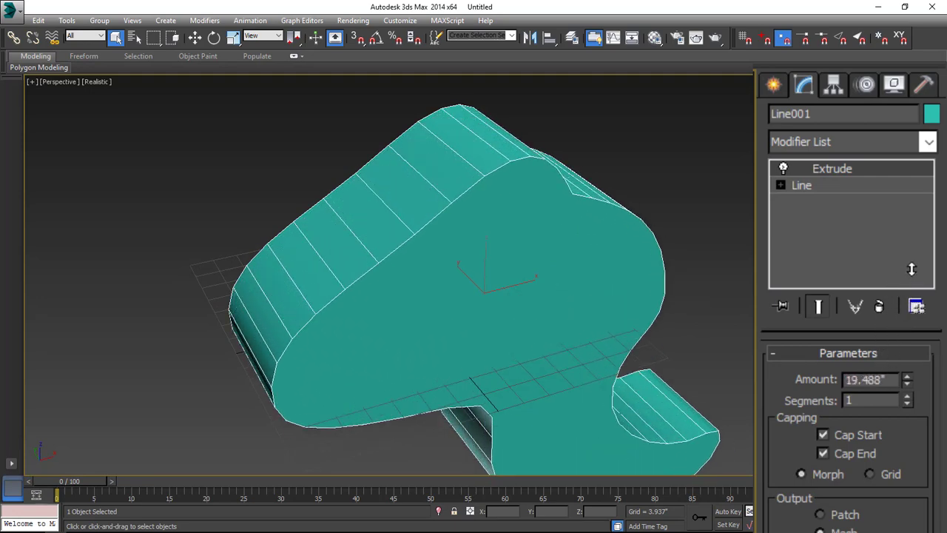
left_click_drag(912, 268, 910, 301)
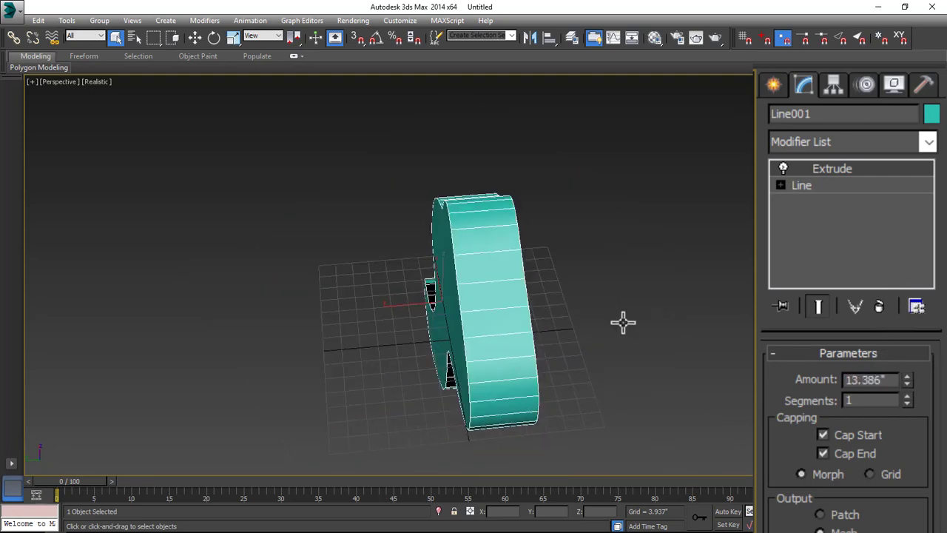
Undo the extrusion so that only the closed line is left
middle_click_drag(623, 321, 556, 281, "alt")
key("ctrl+z")
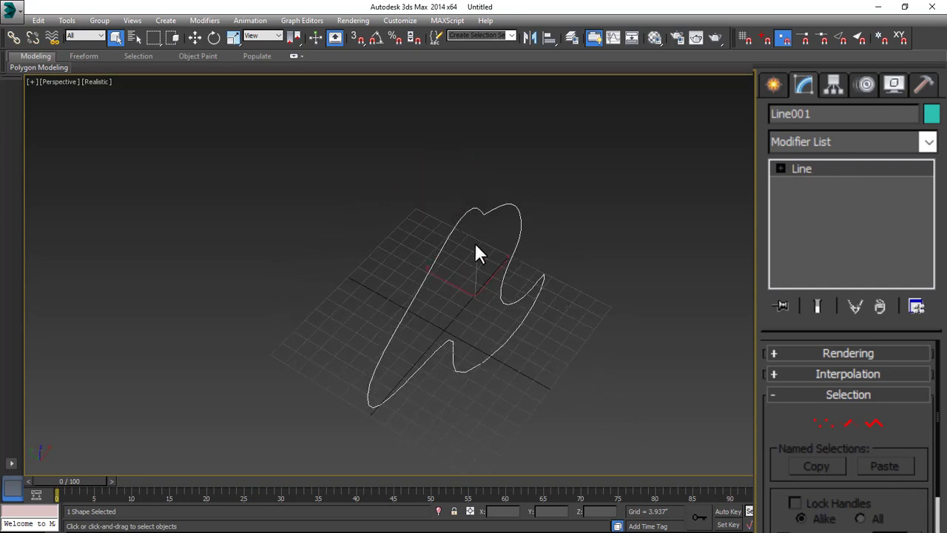
middle_click_drag(474, 241, 563, 241, "alt")
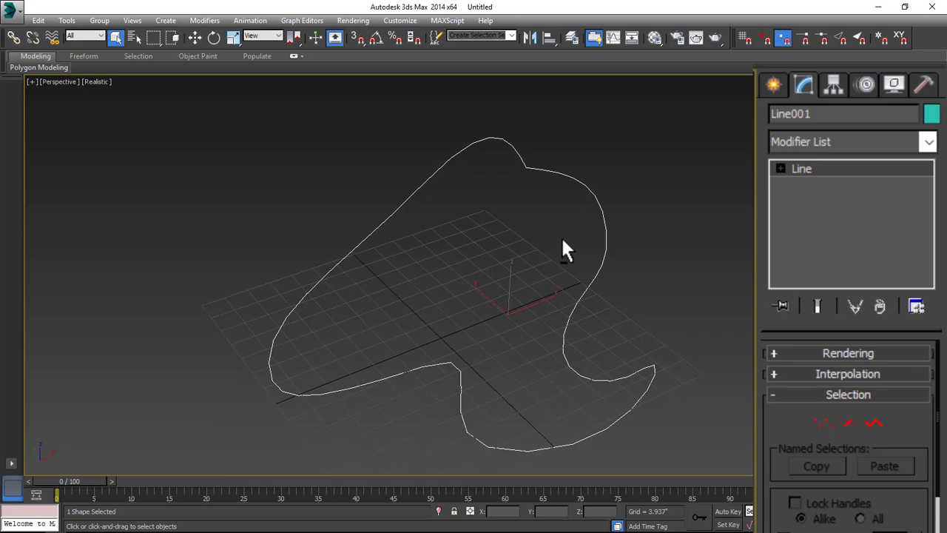
Move the upper vertex on the line's long slanted side about 8 inches in the negative Y direction, out of the shape's plane
left_click(824, 425)
middle_click_drag(620, 254, 429, 239, "alt")
key("w")
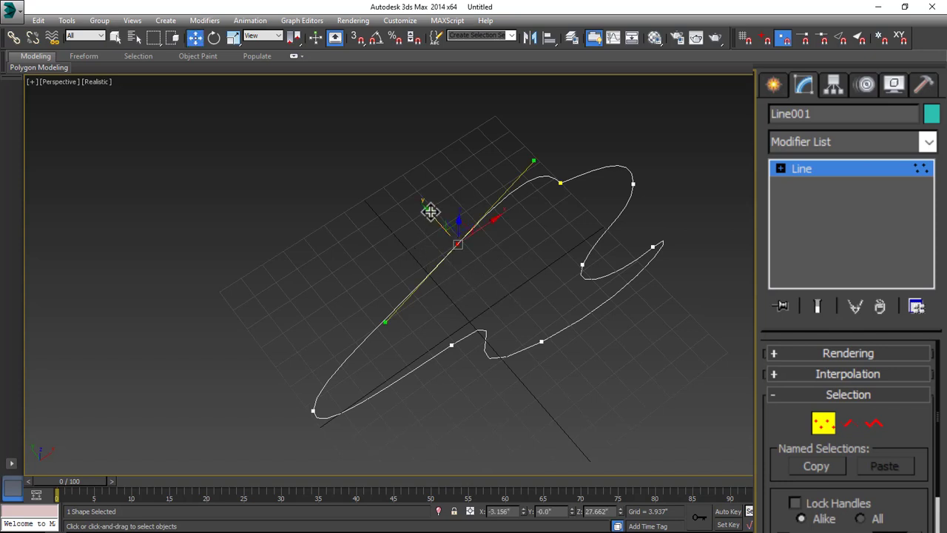
left_click_drag(430, 213, 478, 247)
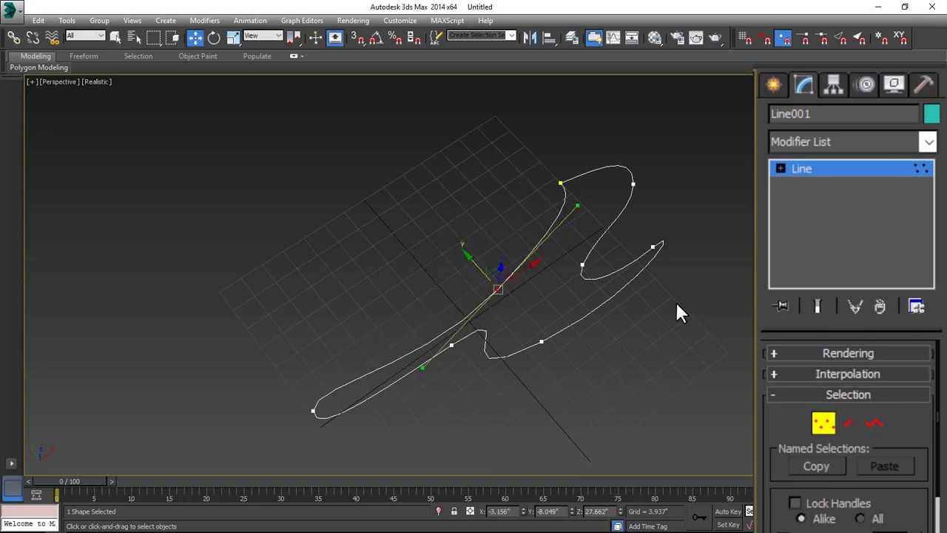
middle_click_drag(721, 288, 722, 256, "alt")
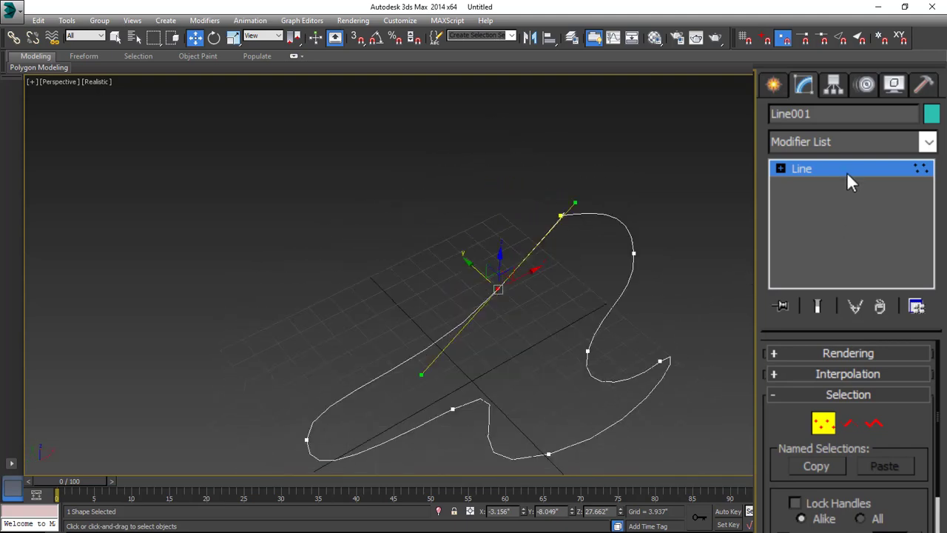
left_click(853, 170)
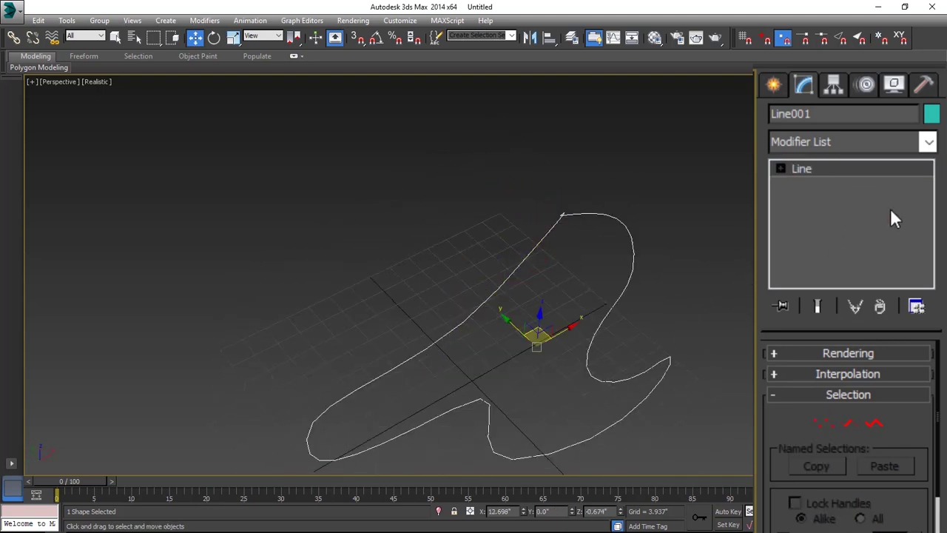
Apply an Extrude modifier with an amount of 13.386 inches to the bent line and inspect its cap surface
left_click(929, 142)
key("e")
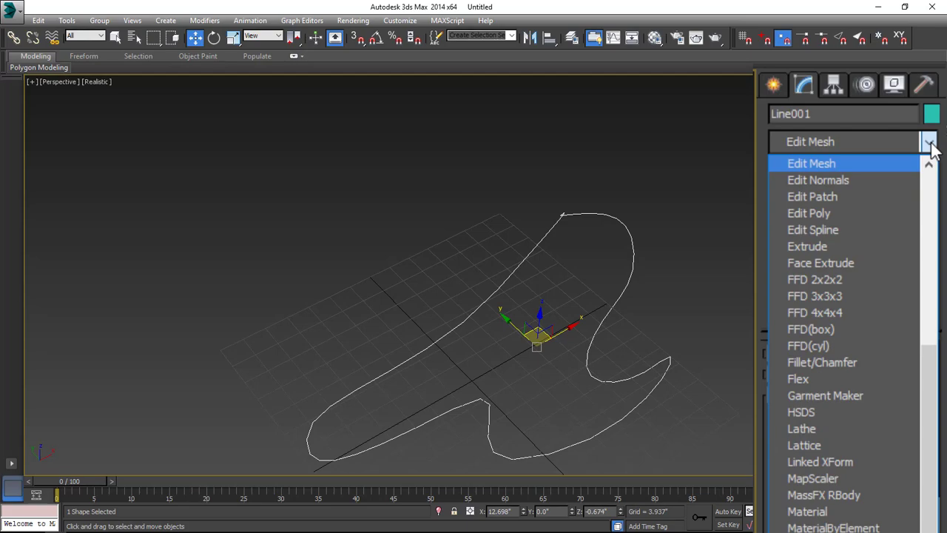
left_click(814, 246)
middle_click_drag(599, 229, 631, 263, "alt")
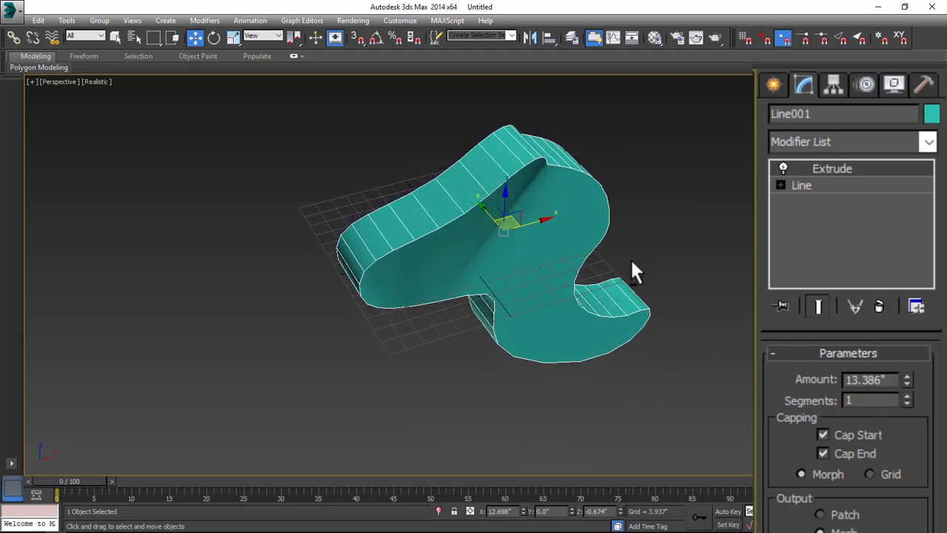
scroll(503, 159, "up", 3)
middle_click_drag(599, 207, 490, 195, "alt")
scroll(518, 199, "down", 3)
mouse_move(543, 209)
middle_mouse_down("alt")
mouse_move(556, 234)
mouse_move(510, 212)
mouse_move(558, 202)
middle_mouse_up("alt")
scroll(508, 207, "up", 2)
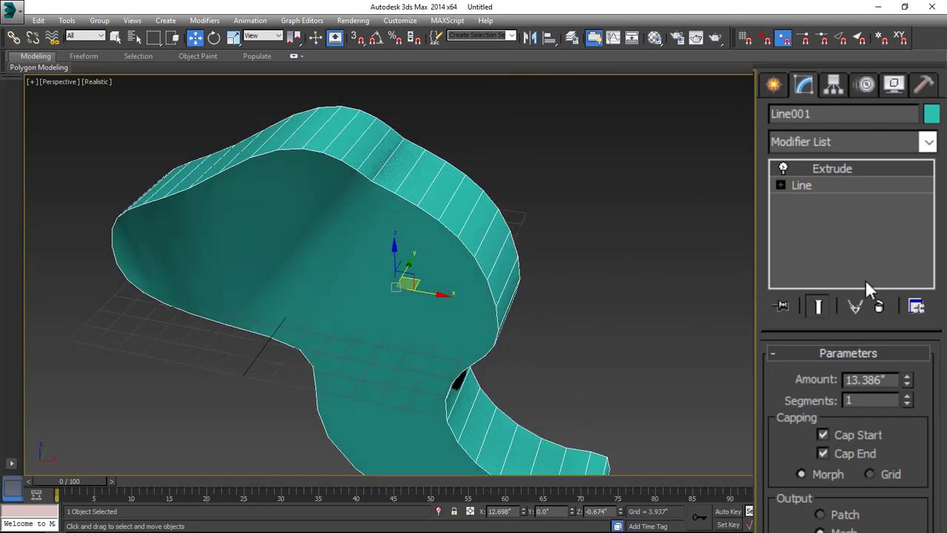
Remove the Extrude modifier from the bent line and delete the line
left_click(881, 306)
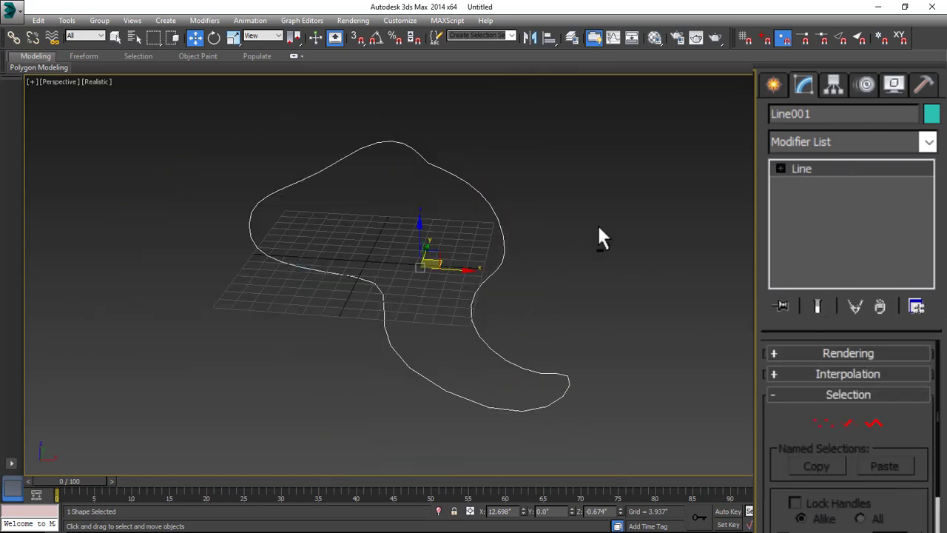
key("Delete")
In the Front view, draw a rectangle centred at about X -17.5, Z 2.1 inches and an overlapping circle at about X 26.2, Z -0.8 inches
key("alt+w")
left_click(675, 126)
key("alt+w")
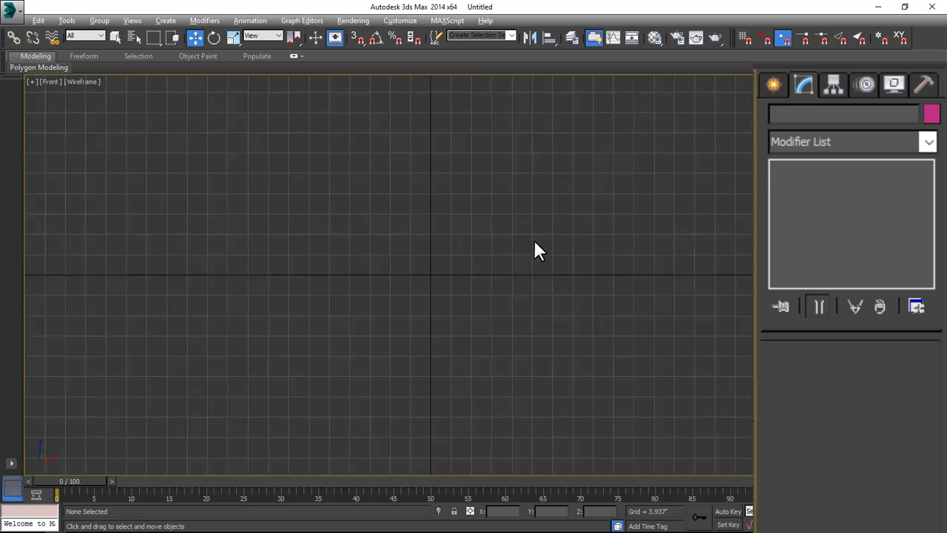
left_click(774, 84)
left_click(905, 231)
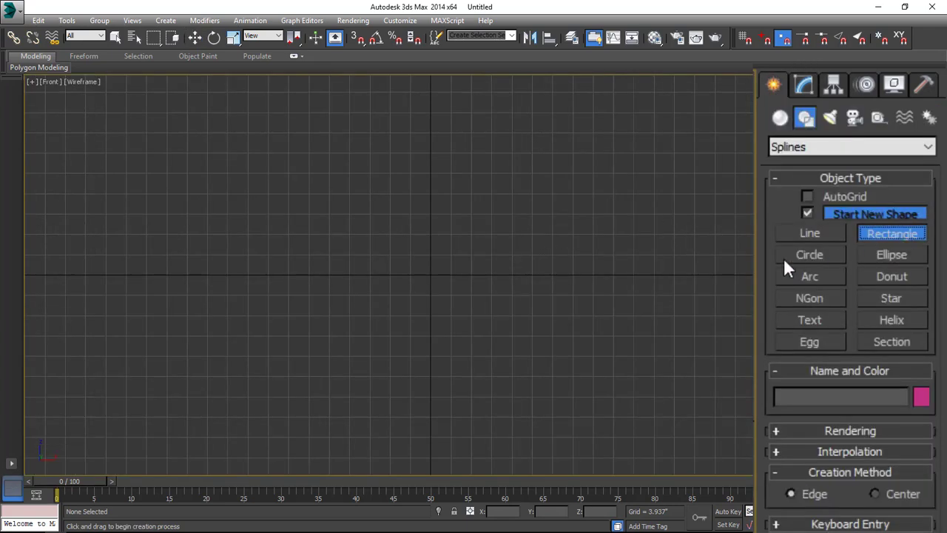
middle_click_drag(452, 202, 461, 171)
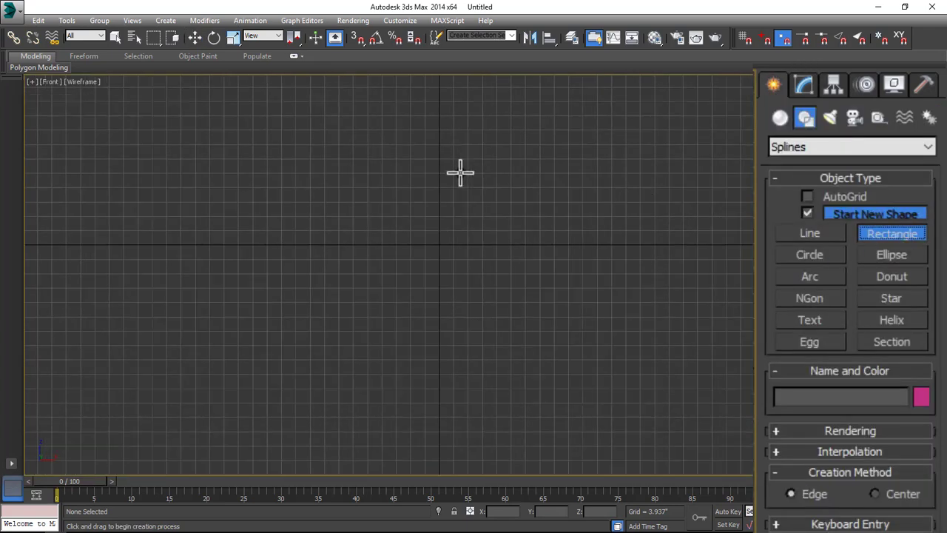
left_click_drag(271, 170, 480, 304)
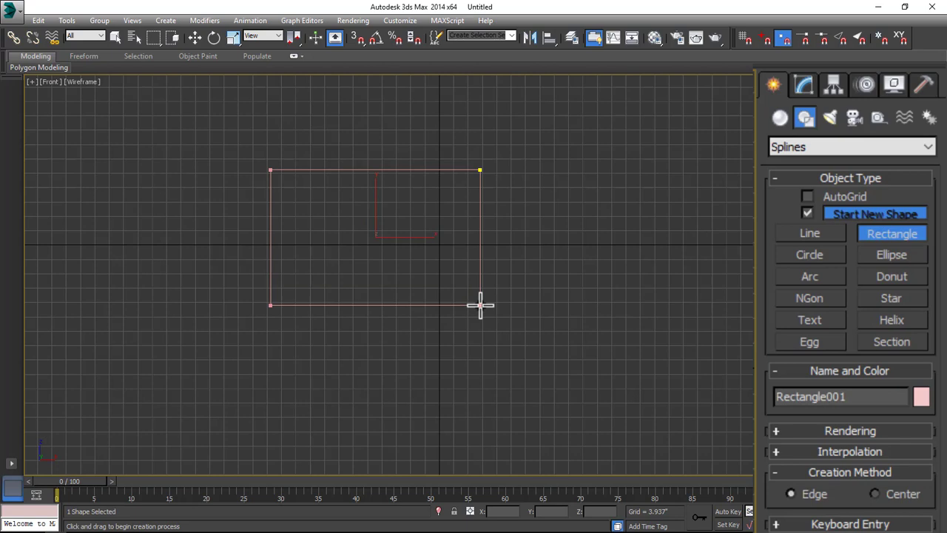
left_click(811, 254)
left_click_drag(535, 248, 642, 194)
Select both the rectangle and the circle and set their object color to white
key("w")
left_click_drag(279, 349, 280, 351)
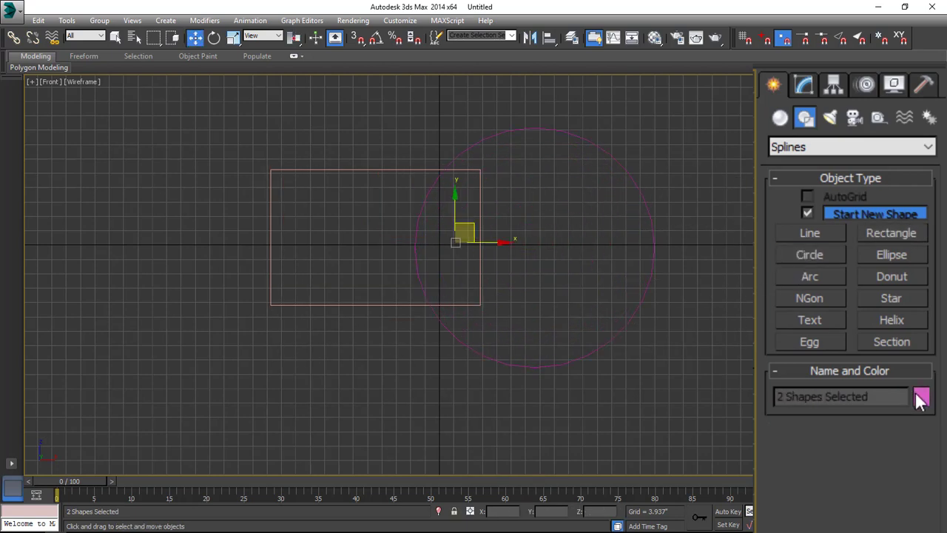
left_click(922, 398)
left_click(578, 298)
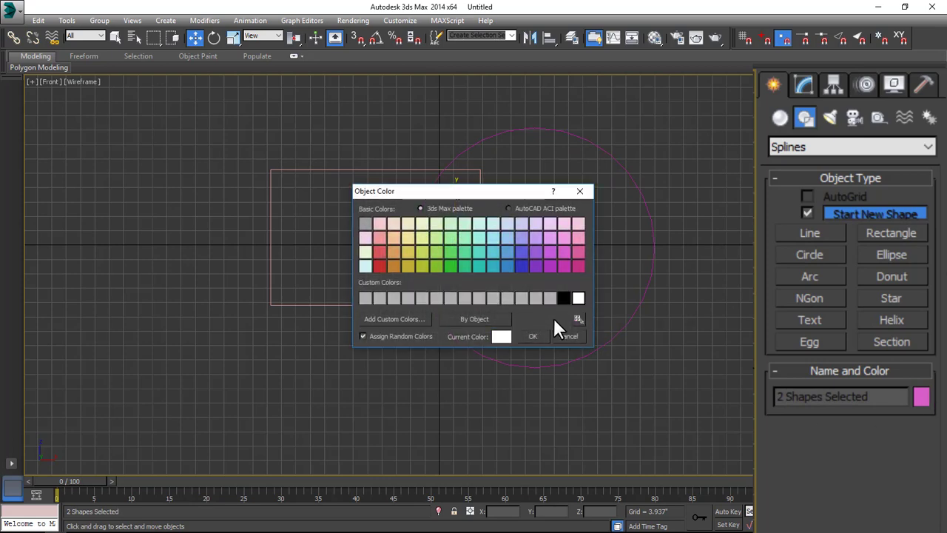
left_click(534, 335)
left_click(724, 280)
scroll(548, 189, "up", 2)
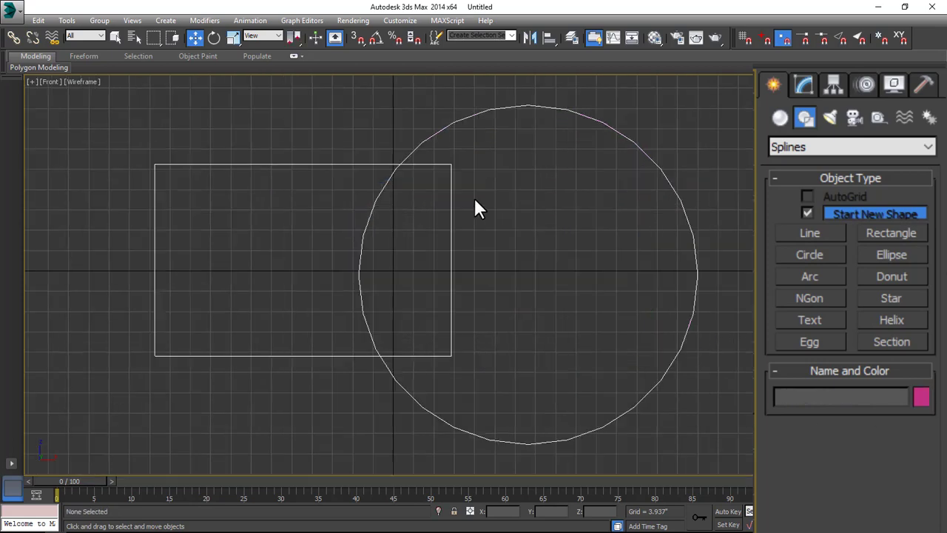
Convert the circle to an Editable Spline
left_click(314, 164)
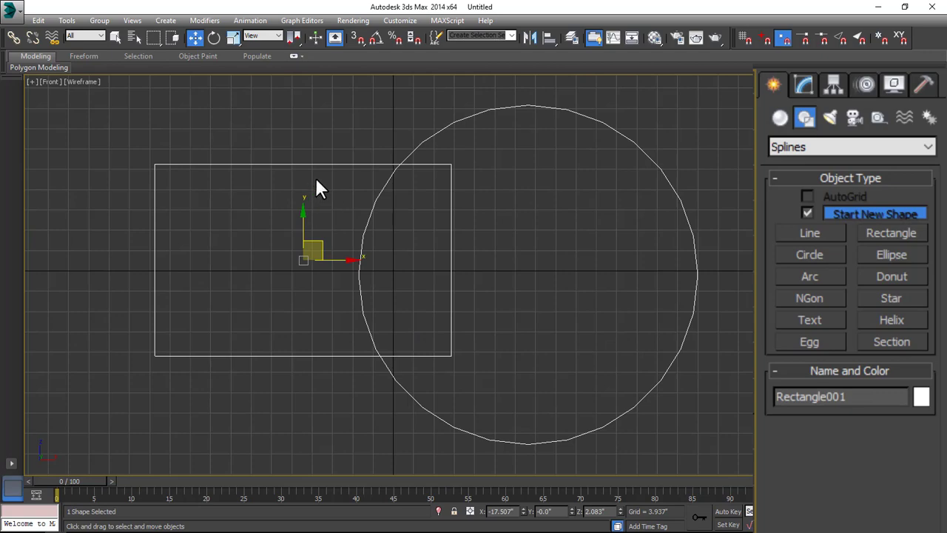
left_click(610, 128)
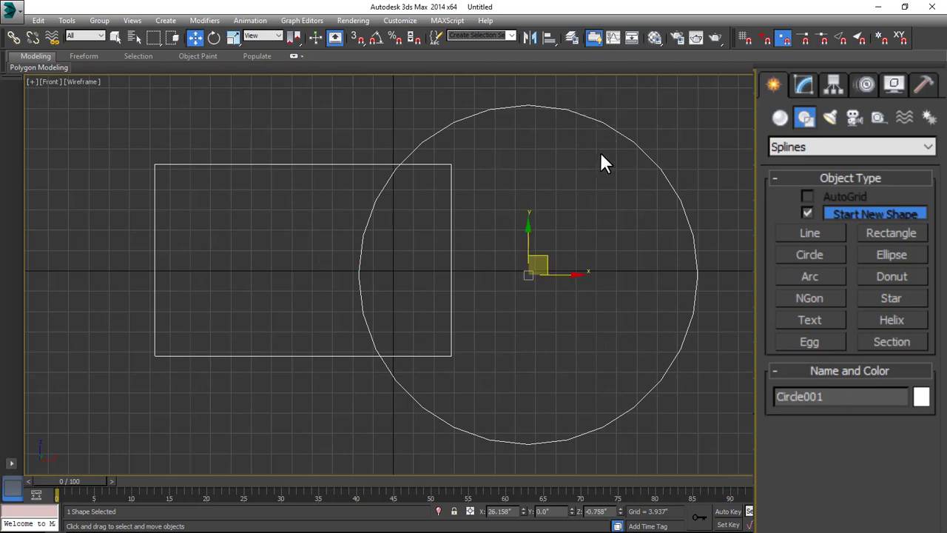
right_click(616, 154)
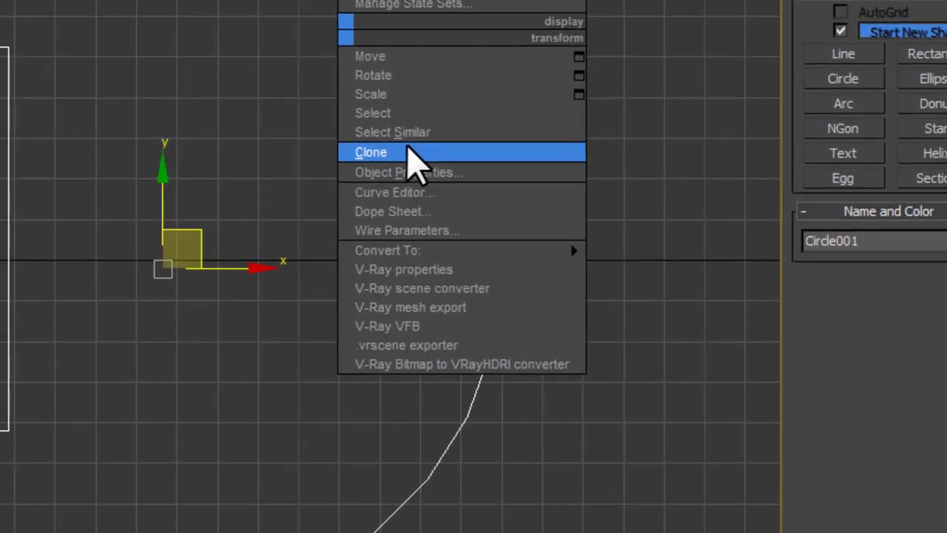
mouse_move(445, 252)
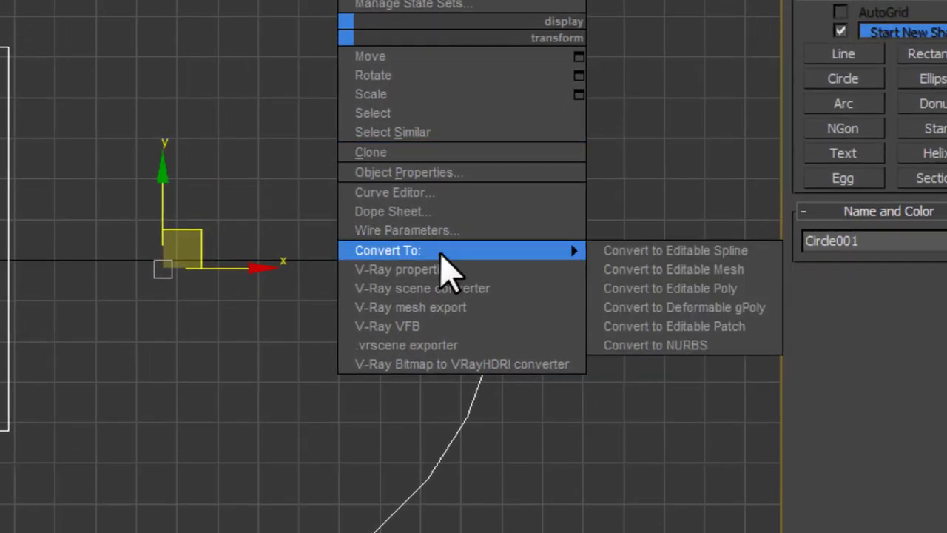
left_click(688, 252)
Attach the rectangle to the circle's editable spline
right_click(455, 245)
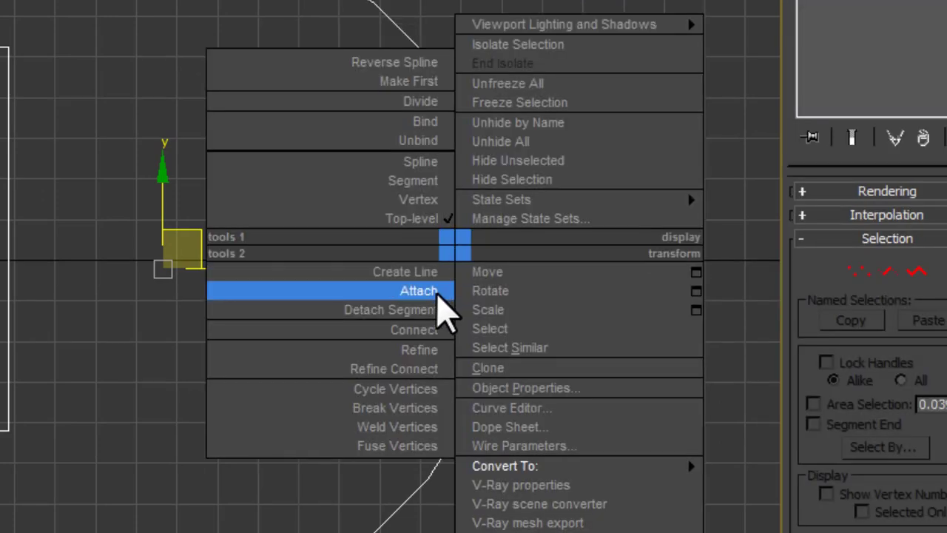
left_click(436, 295)
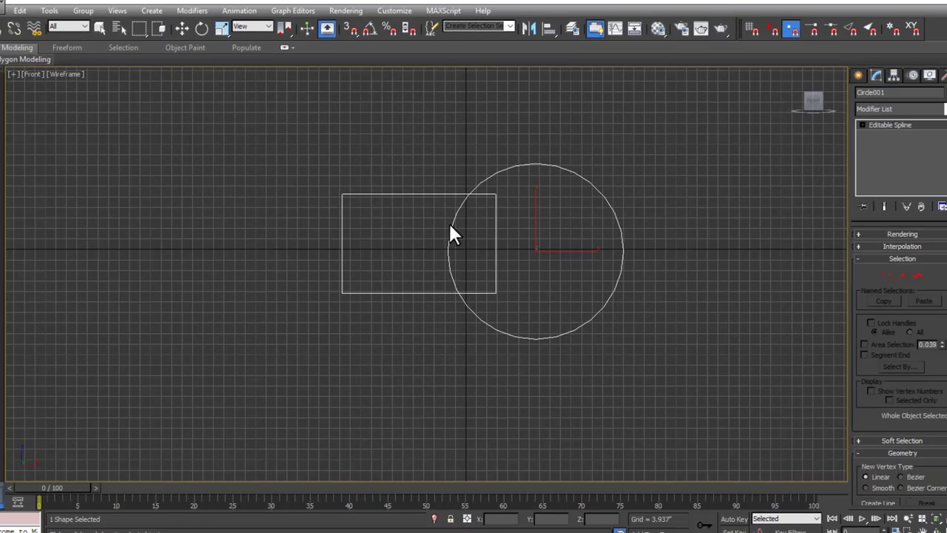
scroll(447, 235, "up", 4)
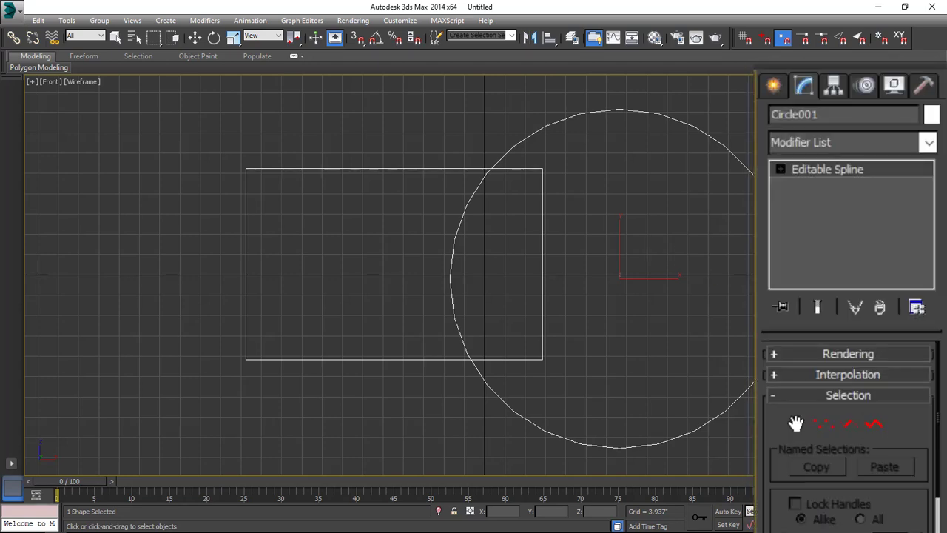
At Spline sub-object level, trim away the rectangle's side inside the circle and the circle's arc inside the rectangle
left_click(876, 427)
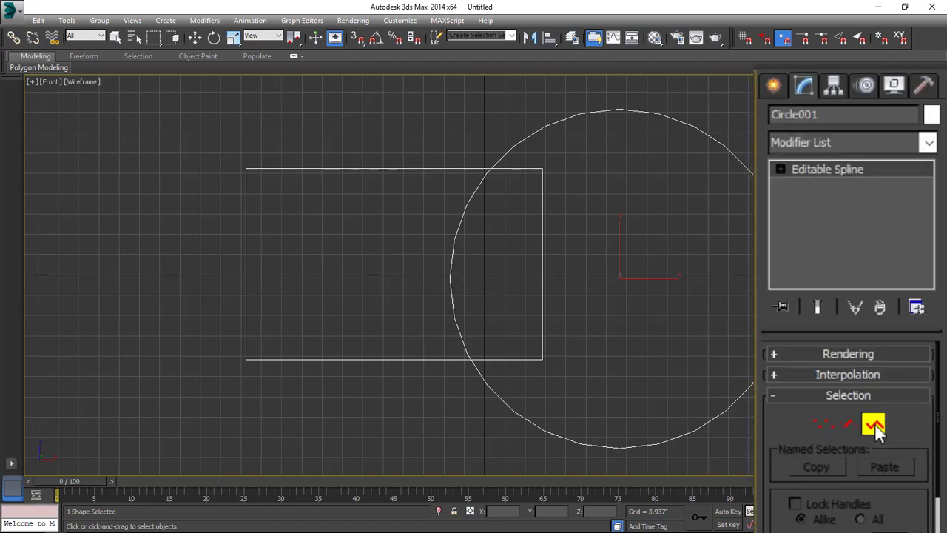
scroll(774, 323, "down", 10)
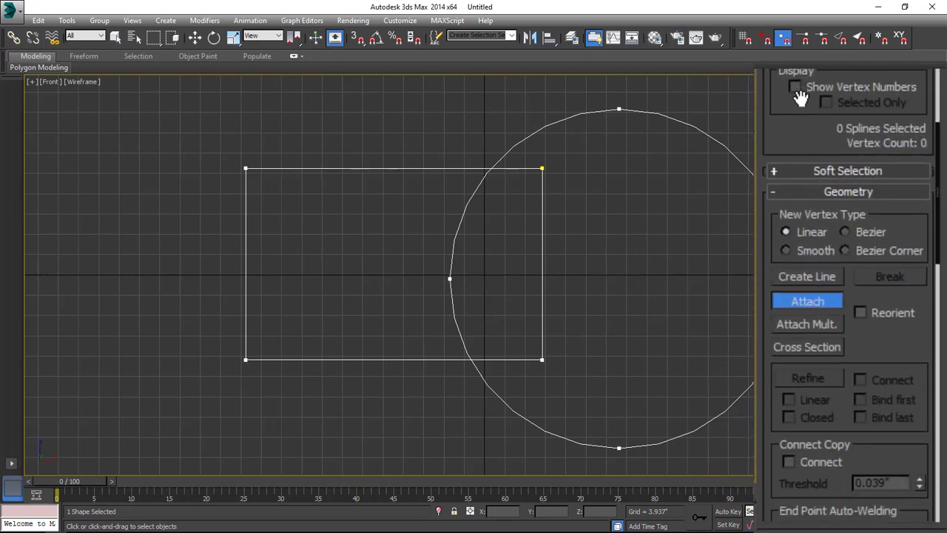
scroll(850, 398, "down", 10)
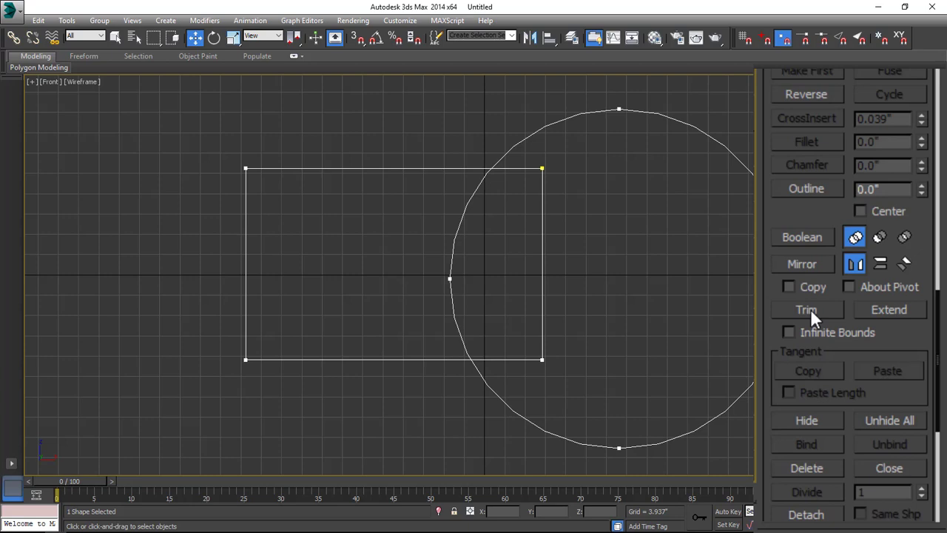
scroll(810, 309, "up", 10)
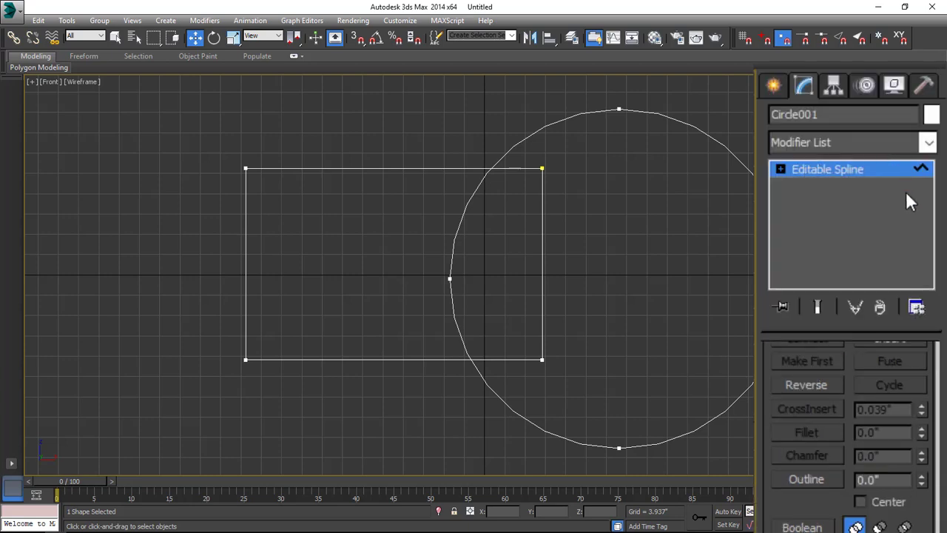
scroll(800, 296, "down", 10)
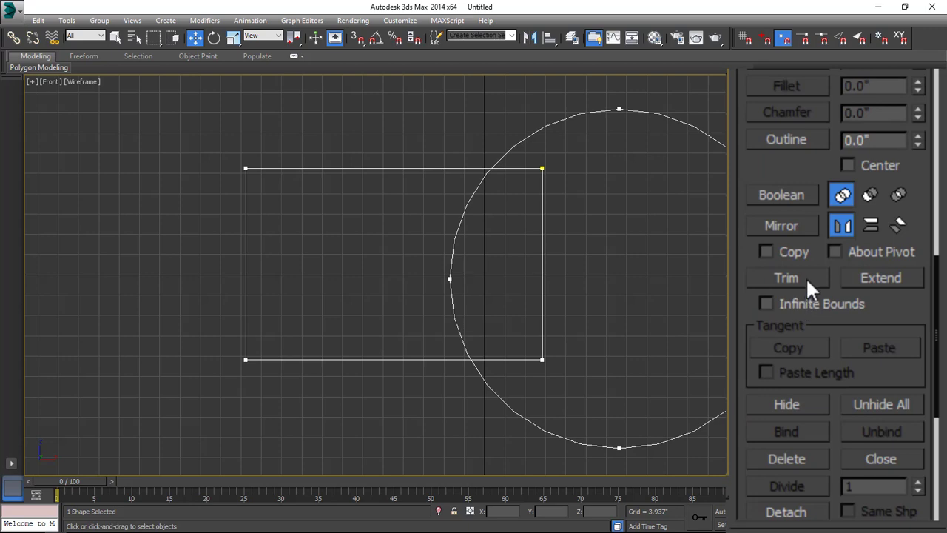
left_click(807, 282)
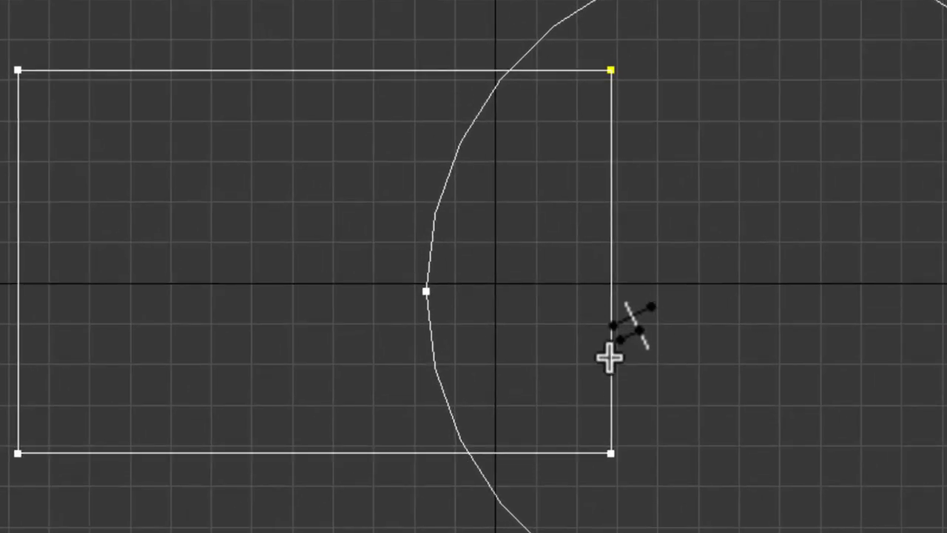
left_click(608, 358)
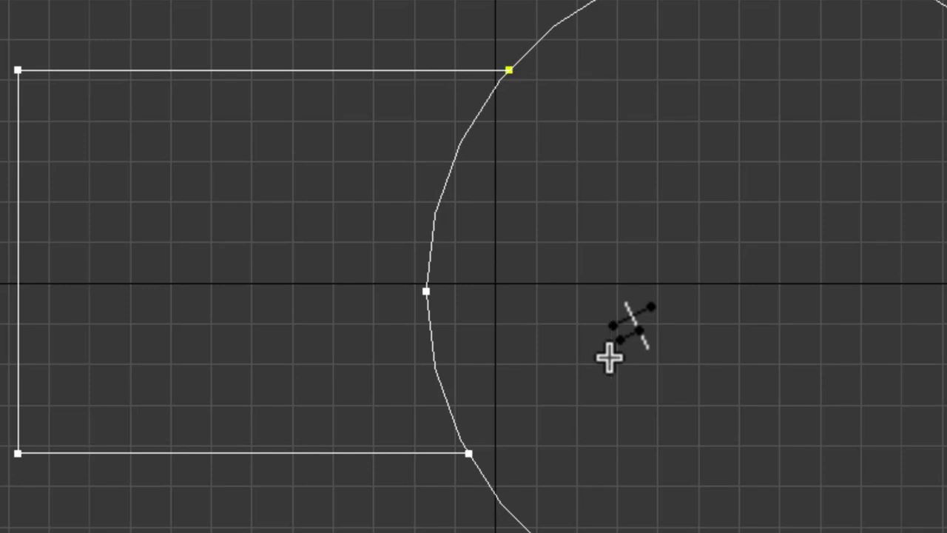
left_click(432, 363)
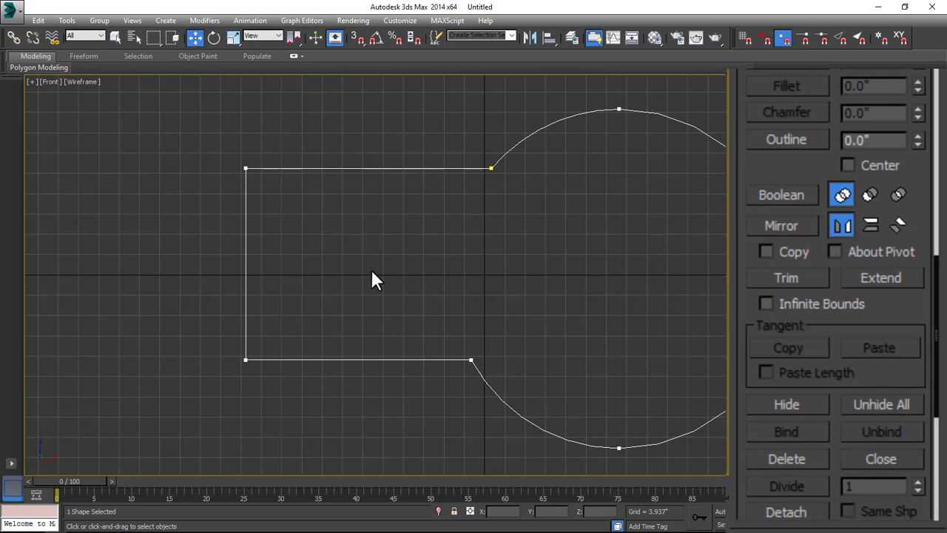
Leave sub-object editing and apply an Extrude modifier with an amount of 13.386" to the trimmed outline
left_click(865, 172)
left_click(928, 142)
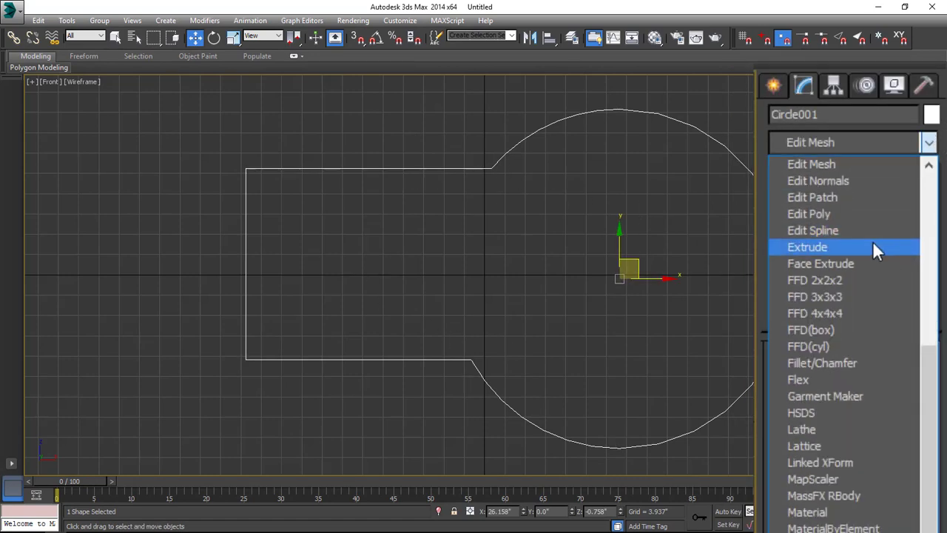
left_click(873, 242)
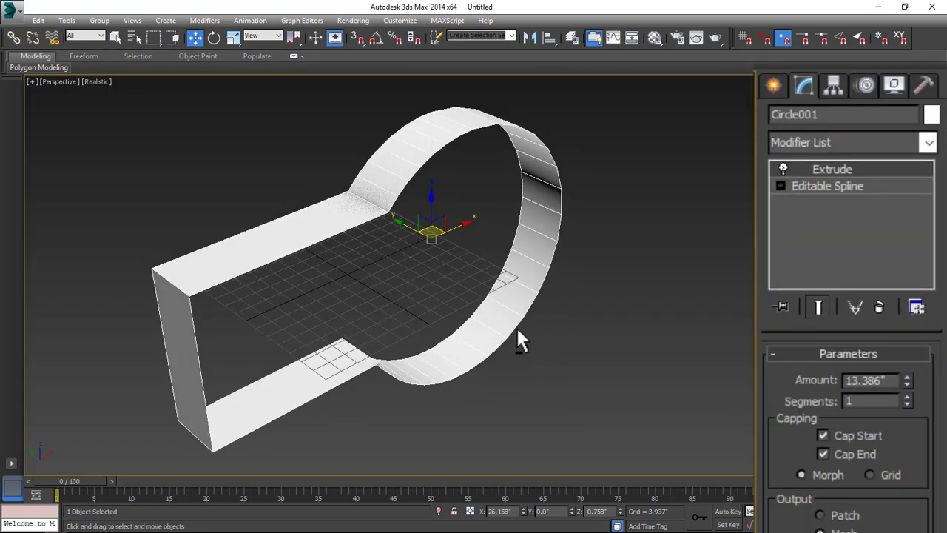
middle_click_drag(517, 332, 634, 349, "alt")
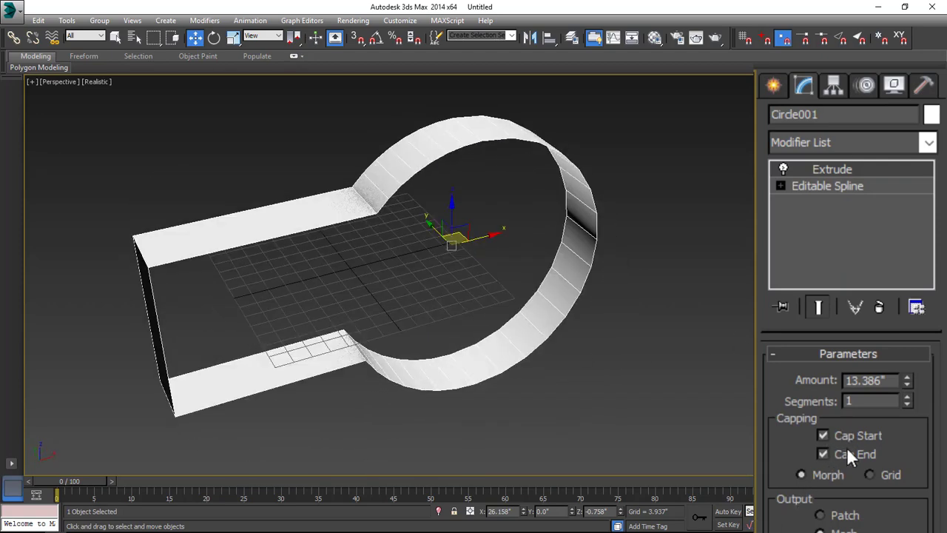
left_click(643, 353)
middle_click_drag(453, 326, 427, 321, "alt")
scroll(319, 311, "up", 3)
left_click(332, 325)
scroll(332, 326, "down", 3)
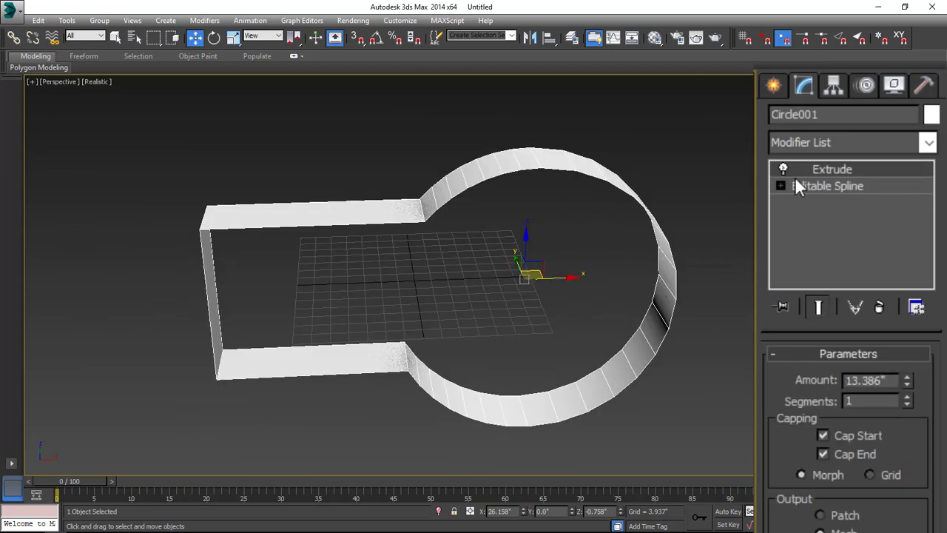
Enter the Editable Spline's Vertex level, test the upper rectangle-circle junction by moving its vertex along X, and undo the move
left_click(780, 185)
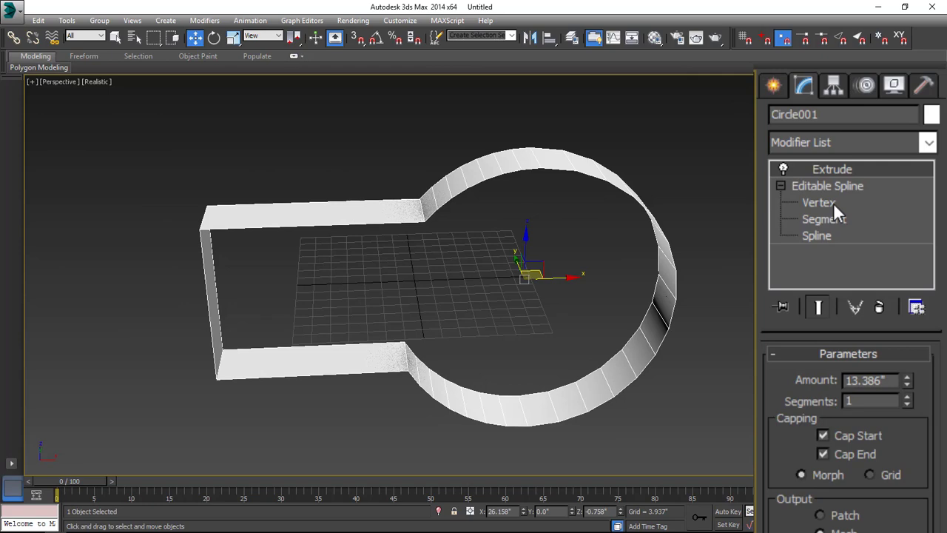
left_click(833, 202)
middle_click_drag(635, 281, 497, 217, "alt")
left_click(497, 217)
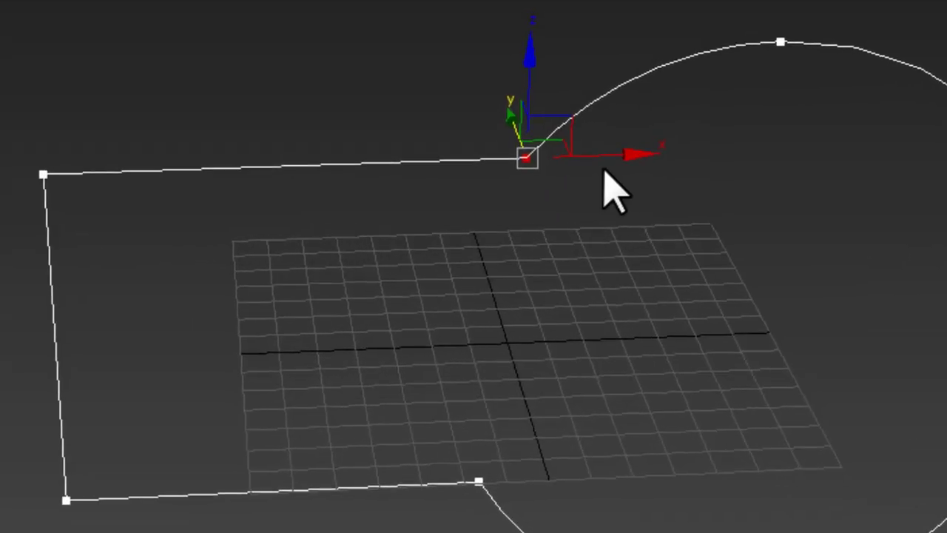
left_click_drag(575, 155, 488, 184)
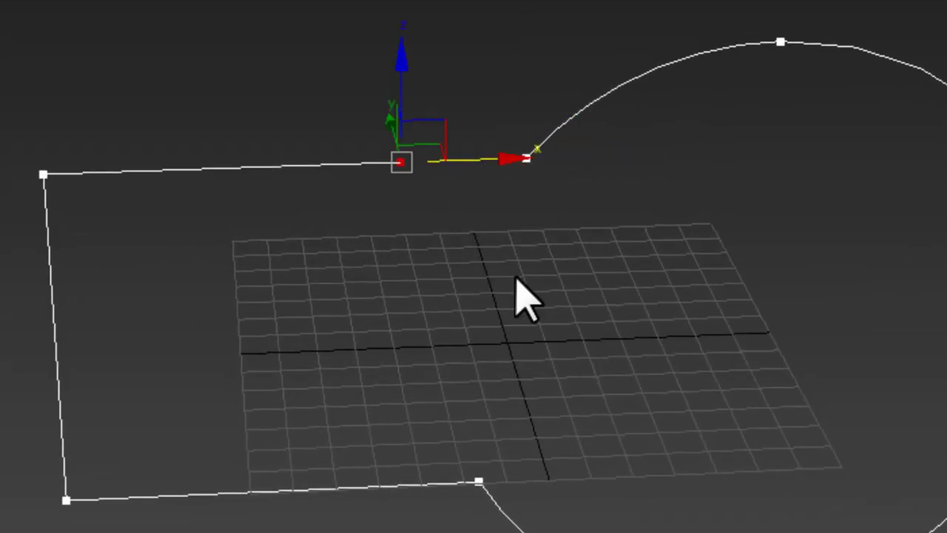
key("ctrl+z")
Weld the overlapping vertices at the lower rectangle-circle junction with a threshold of 0.039"
left_click(479, 483)
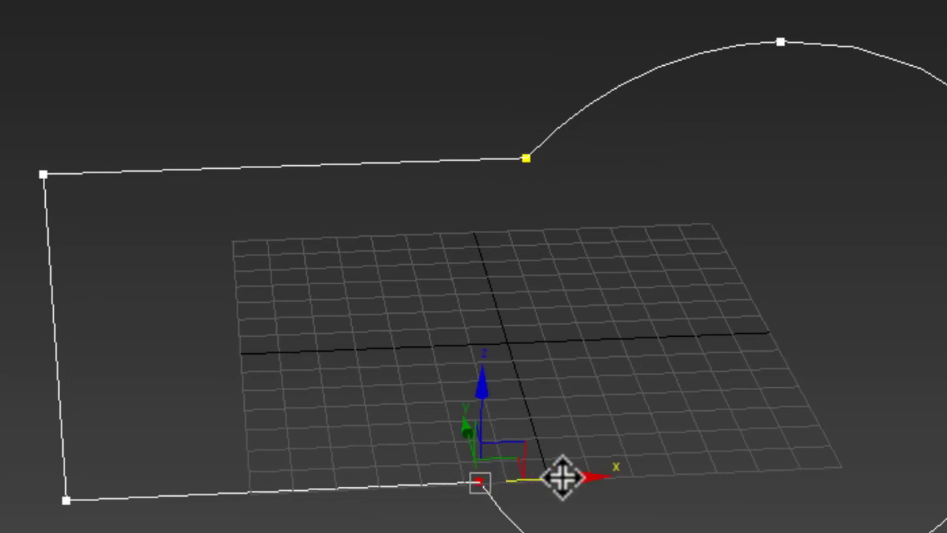
left_click(628, 402)
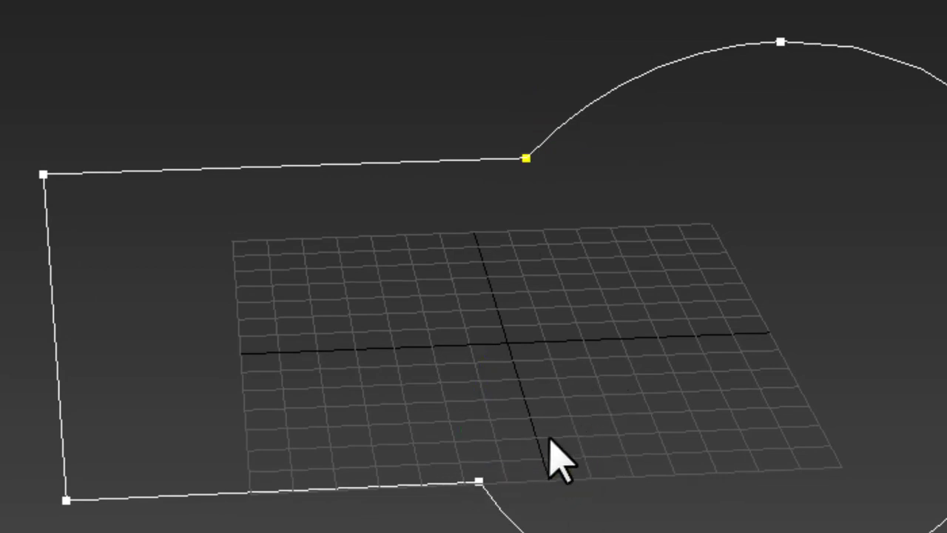
left_click_drag(585, 382, 444, 519)
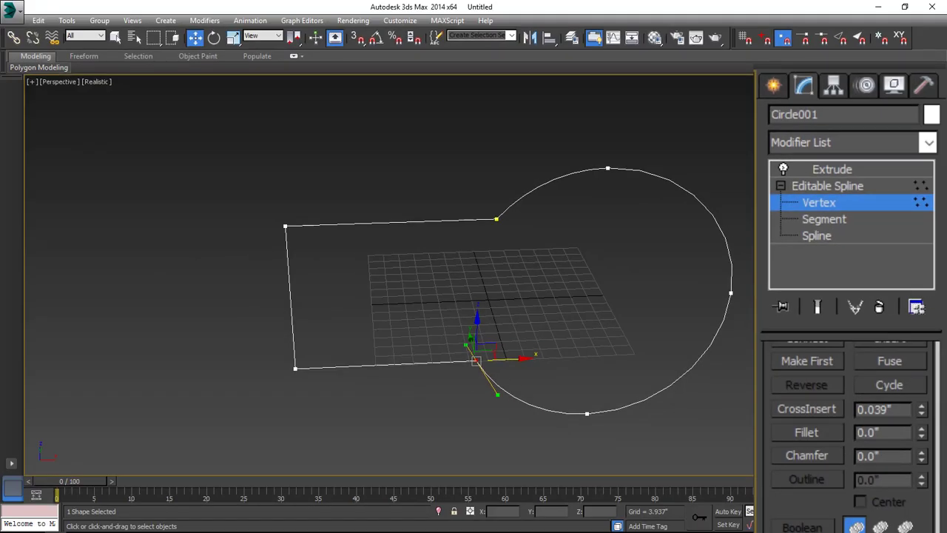
scroll(776, 377, "down", 5)
scroll(777, 381, "up", 6)
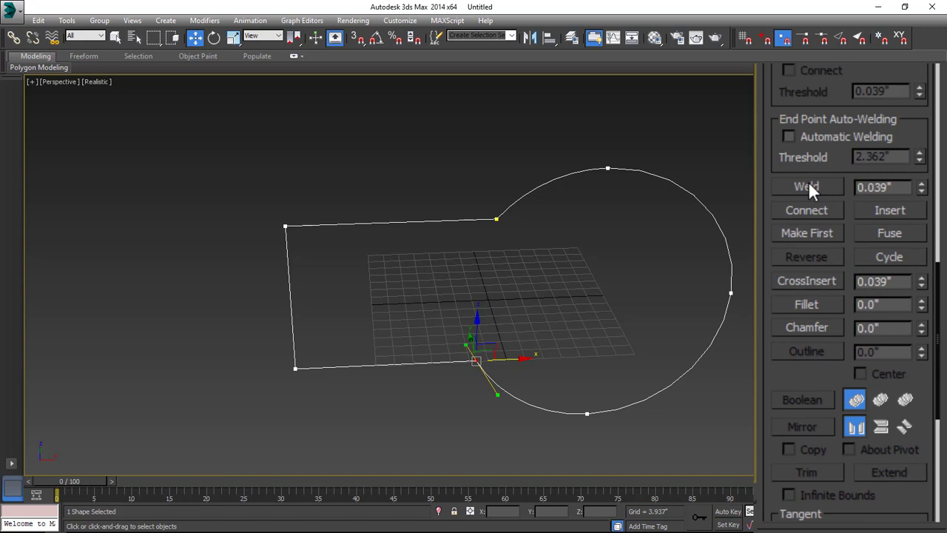
left_click(809, 186)
scroll(531, 407, "up", 3)
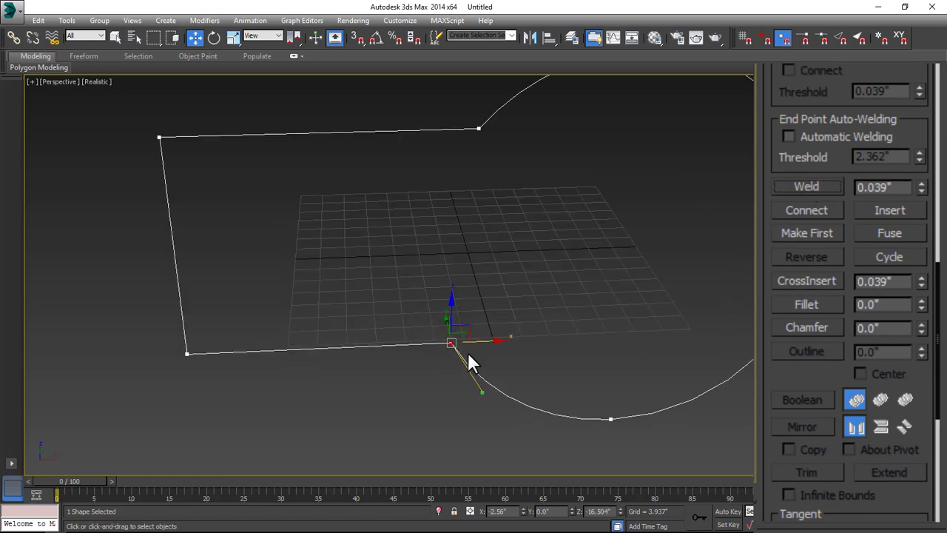
scroll(468, 352, "down", 3)
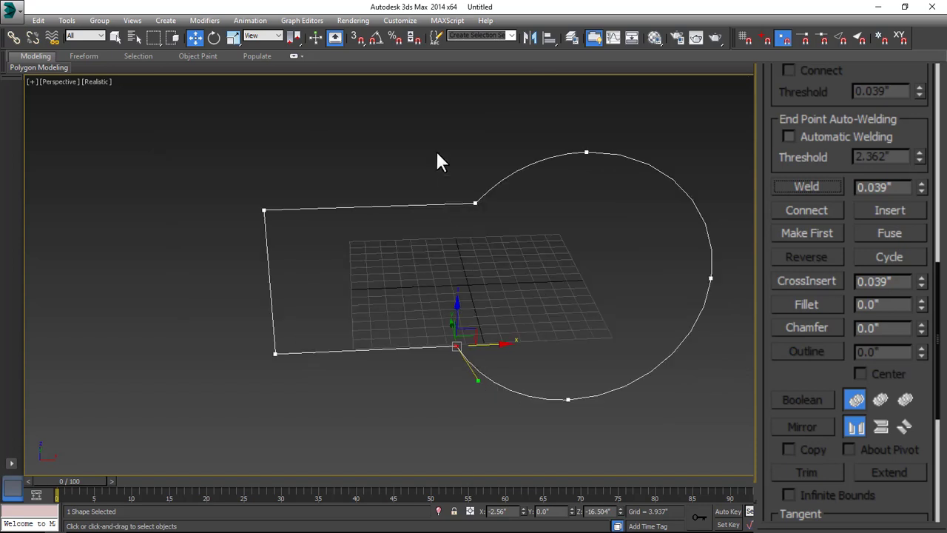
Weld the overlapping vertices at the upper rectangle-circle junction with a threshold of 0.039" and leave Vertex level
left_click_drag(436, 153, 474, 206)
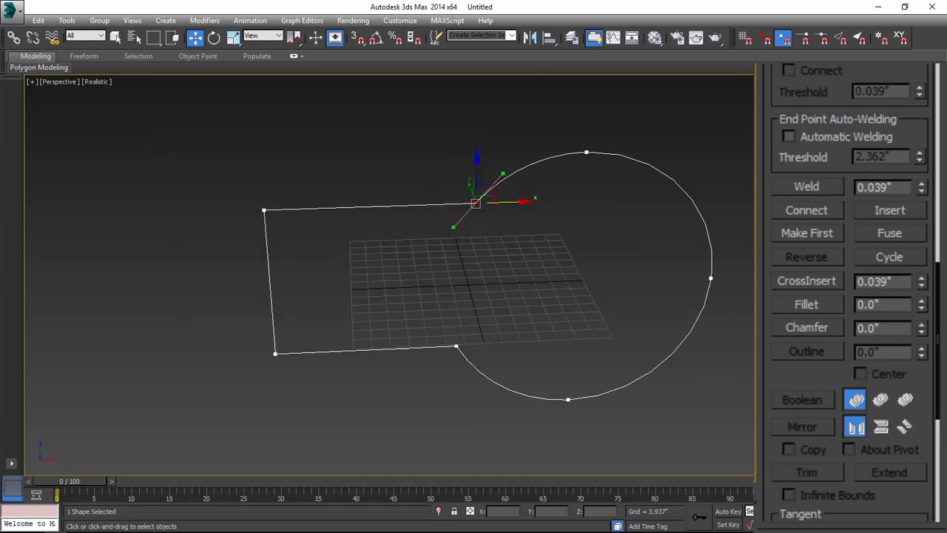
left_click(823, 187)
scroll(823, 187, "up", 5)
left_click(842, 187)
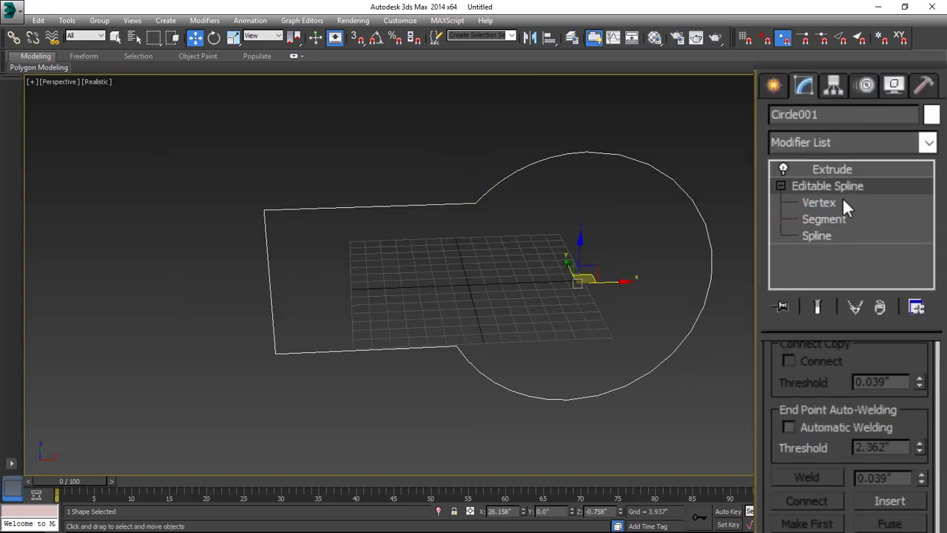
Return to the Extrude modifier level and examine the extruded shape's front face and sides
left_click(862, 170)
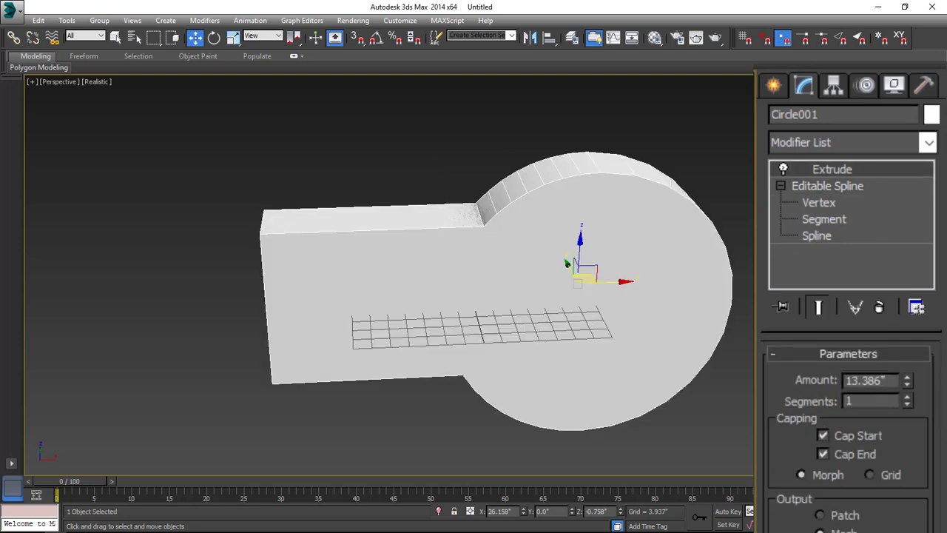
key("ctrl+d")
middle_click_drag(501, 313, 614, 306, "alt")
left_click(614, 306)
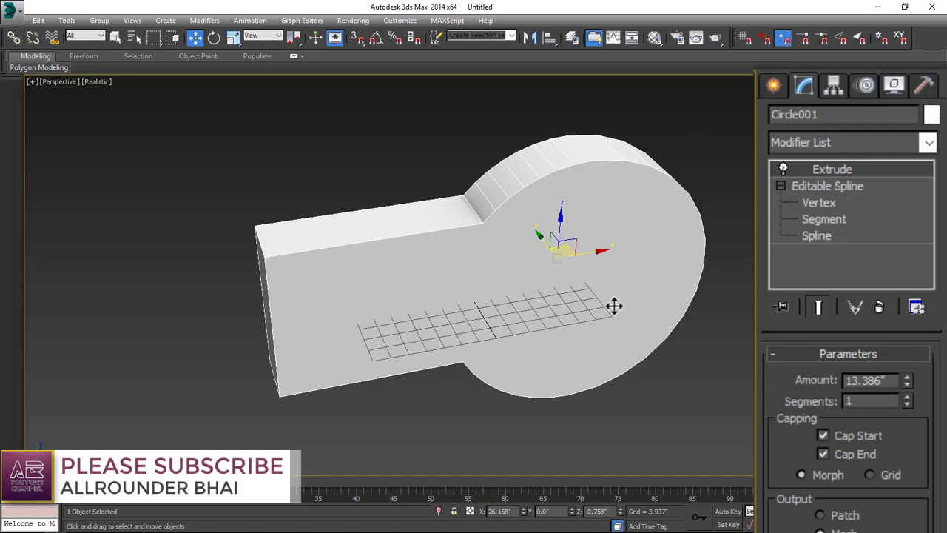
mouse_move(613, 306)
middle_mouse_down("alt")
mouse_move(523, 259)
mouse_move(613, 293)
middle_mouse_up("alt")
At the Editable Spline's Vertex level, round the outline's upper-left corner freehand with a large Fillet
left_click(836, 202)
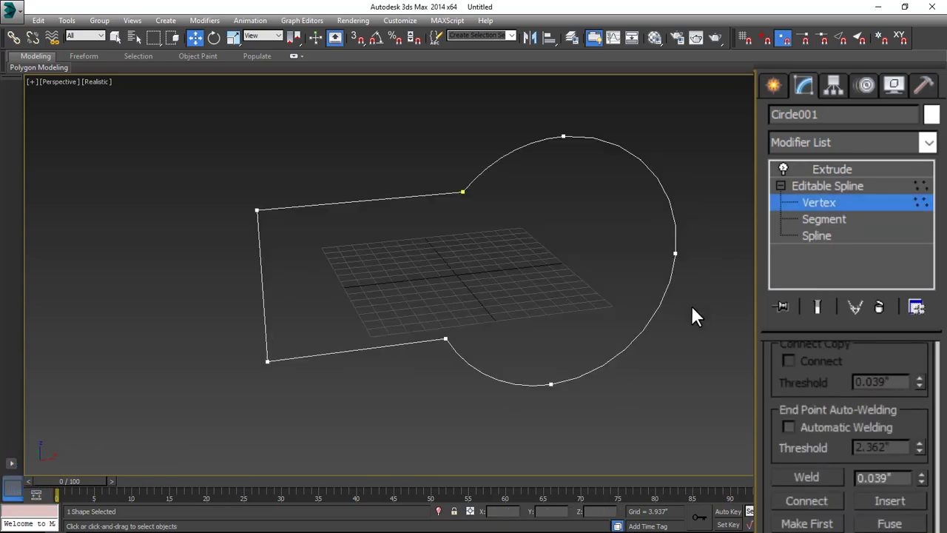
scroll(263, 224, "up", 4)
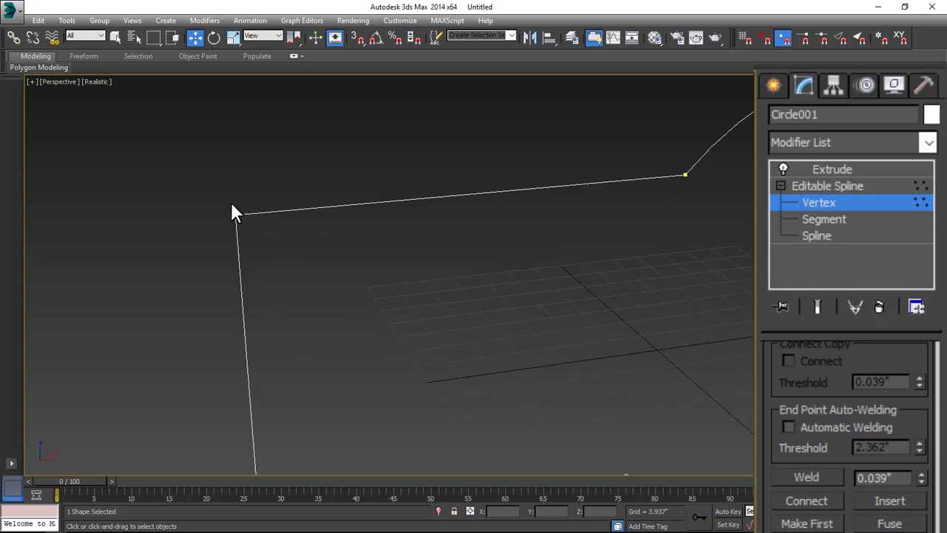
scroll(271, 214, "down", 2)
left_click_drag(353, 170, 205, 278)
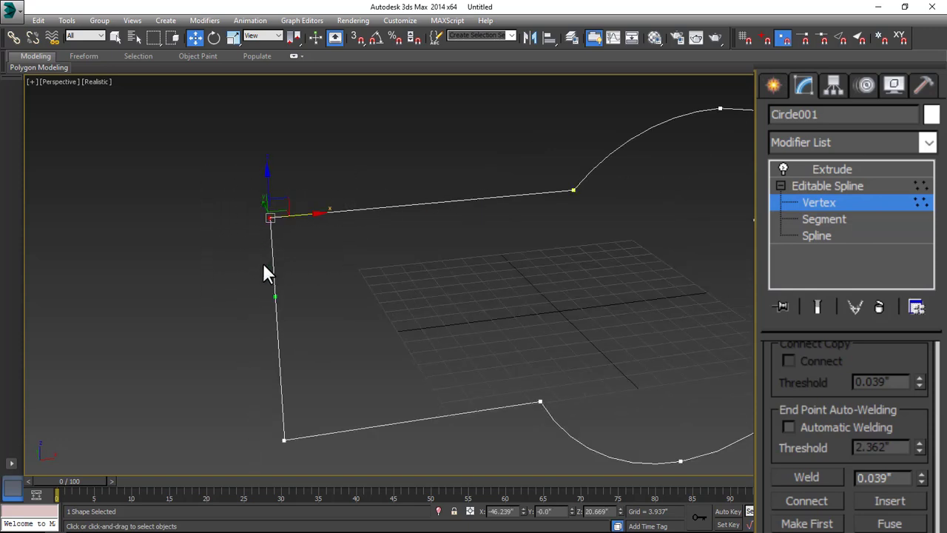
scroll(795, 366, "down", 5)
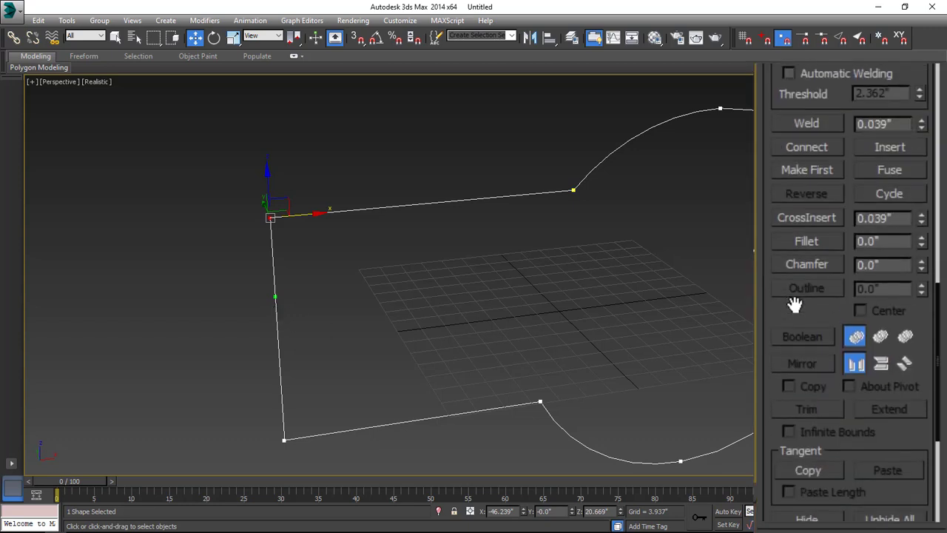
left_click(808, 242)
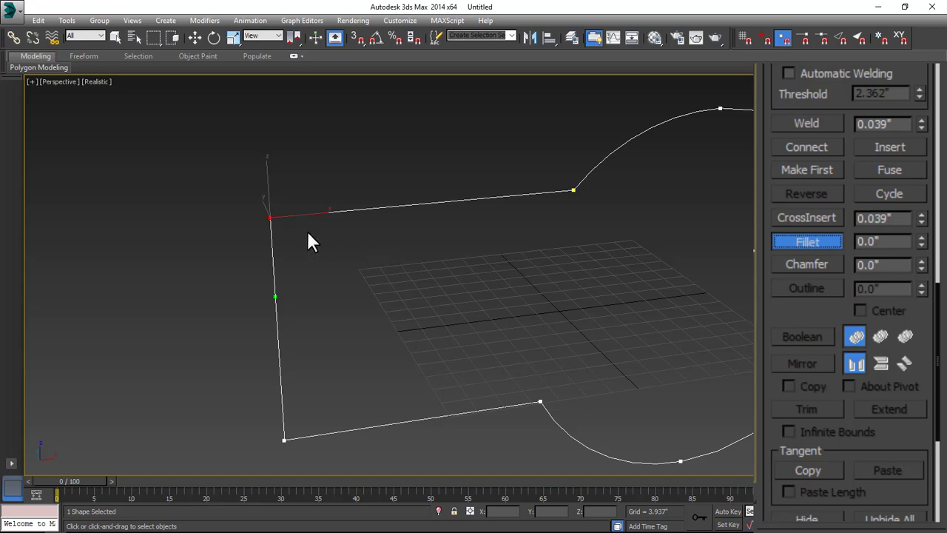
left_click_drag(270, 217, 291, 141)
scroll(377, 148, "down", 2)
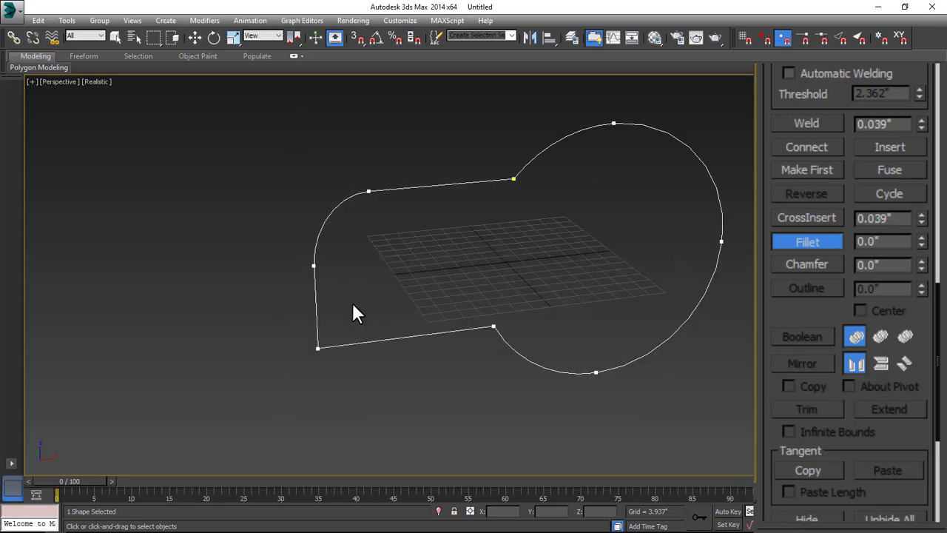
Fillet the outline's lower-left corner vertex with a value of 1 inch and leave Vertex level
scroll(351, 315, "up", 2)
key("w")
left_click(298, 362)
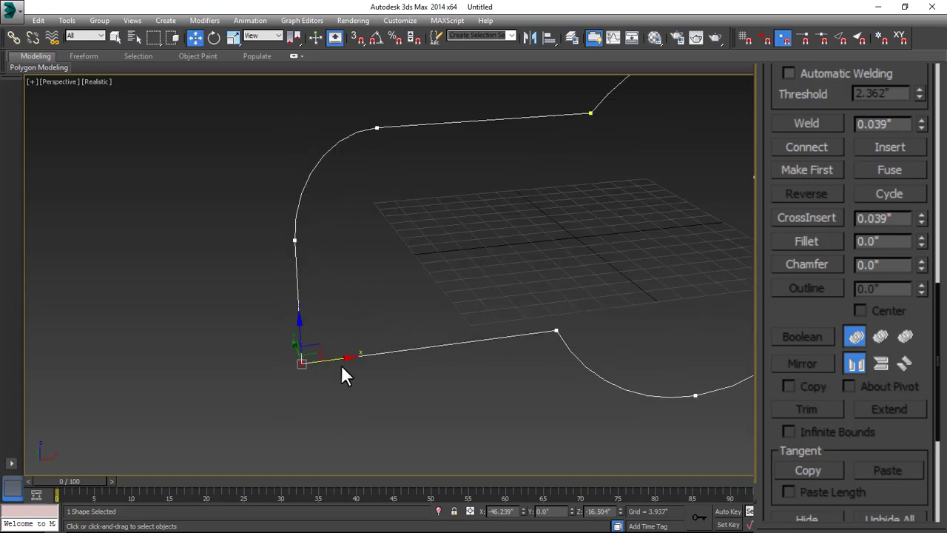
left_click(876, 235)
type("1")
key("Return")
scroll(303, 368, "up", 5)
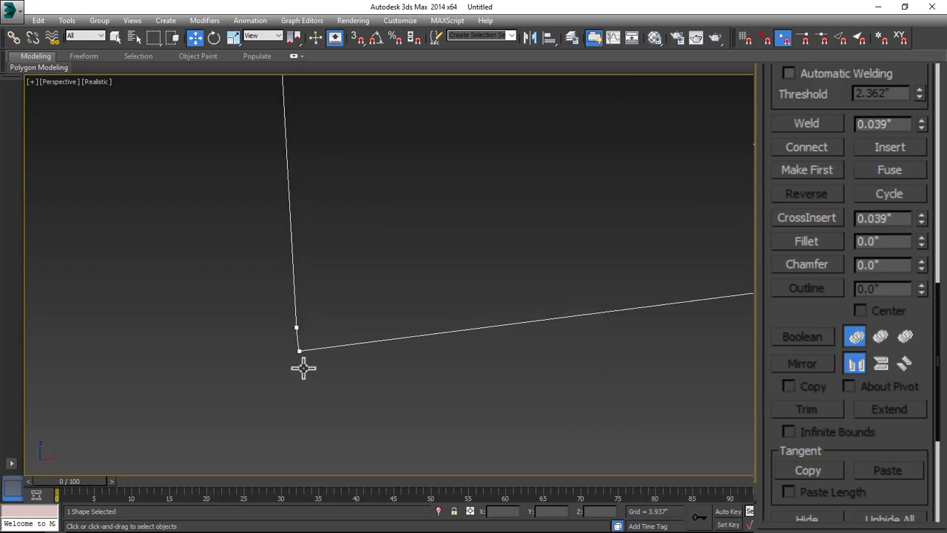
scroll(304, 367, "up", 3)
scroll(417, 378, "down", 3)
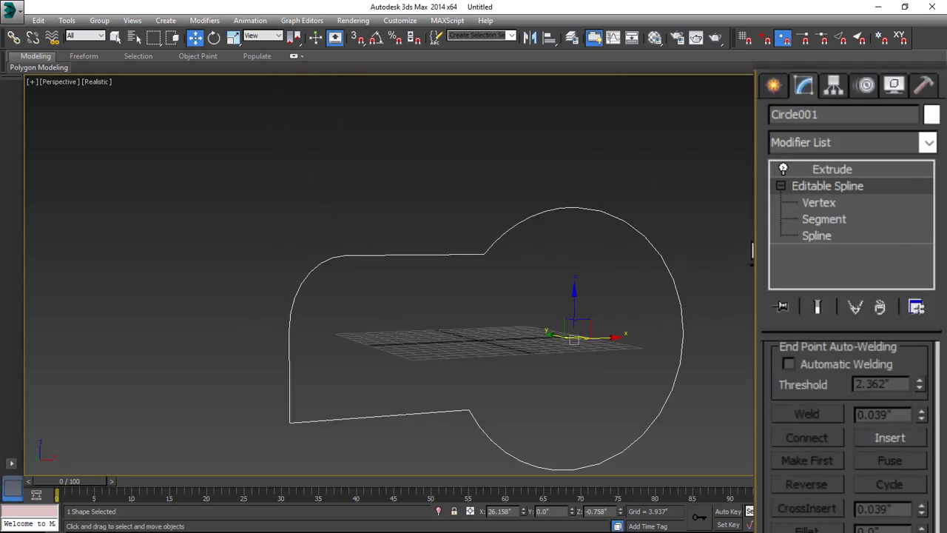
mouse_move(666, 281)
middle_mouse_down("alt")
mouse_move(738, 267)
mouse_move(673, 296)
middle_mouse_up("alt")
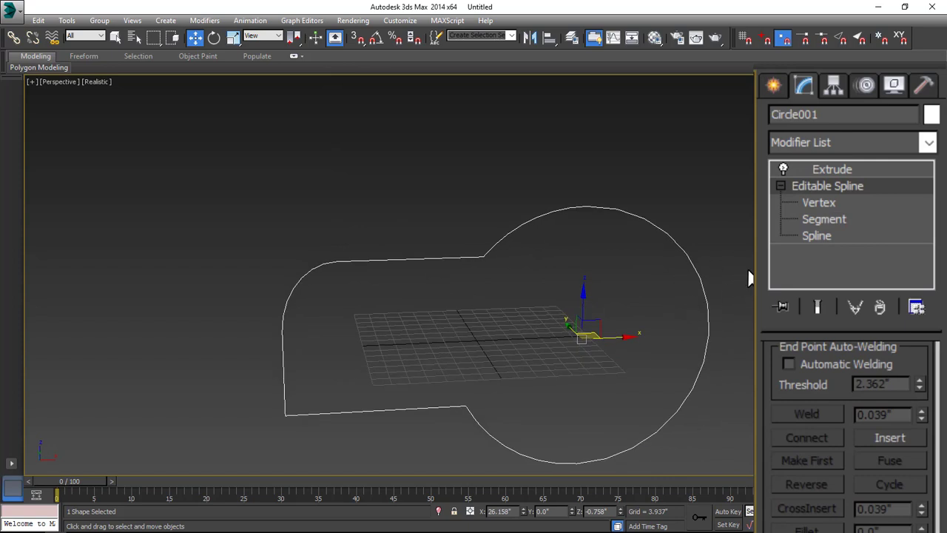
Delete the extruded and filleted rectangle-circle shape from the scene
key("Delete")
scroll(527, 287, "up", 2)
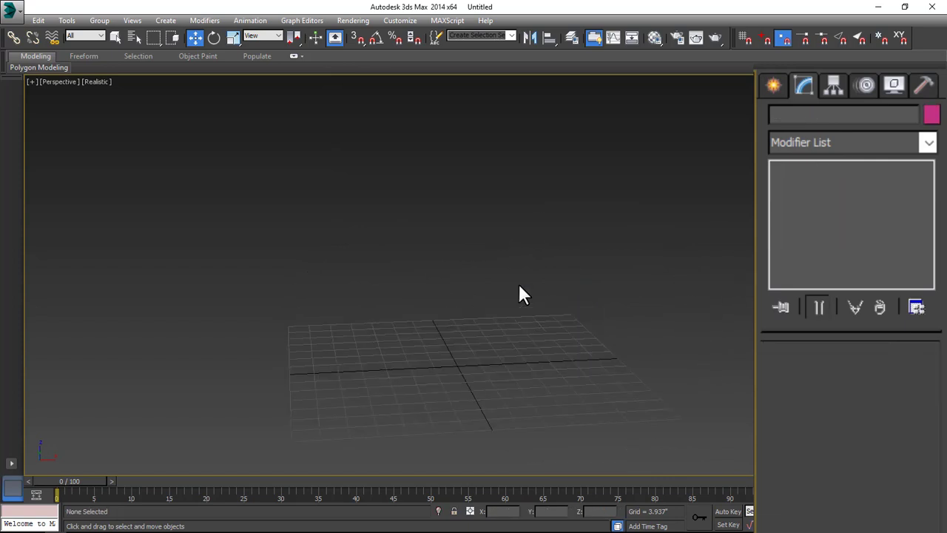
mouse_move(578, 309)
middle_mouse_down("alt")
mouse_move(576, 333)
mouse_move(582, 316)
middle_mouse_up("alt")
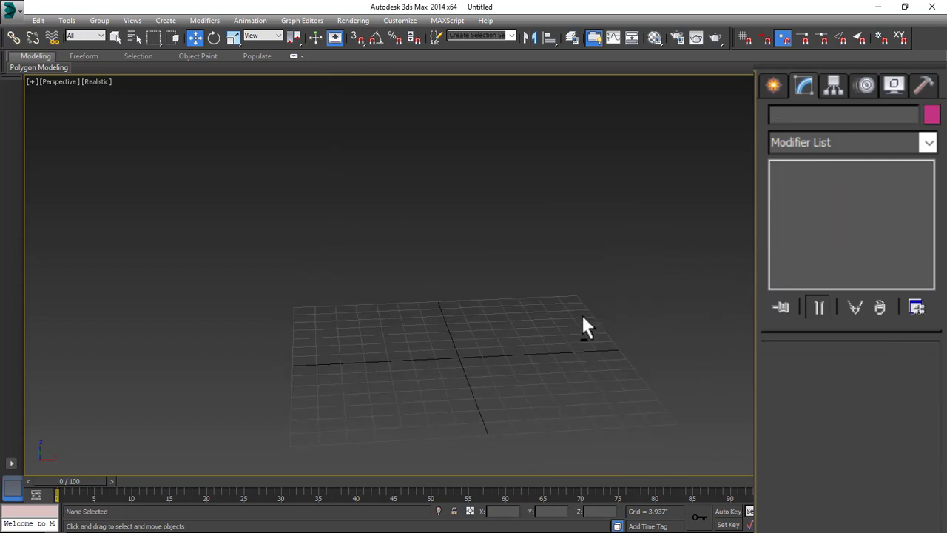
Draw a freehand open Line spline of mixed curved and corner vertices in the maximized Front view as a vase profile, and finish it
left_click(773, 86)
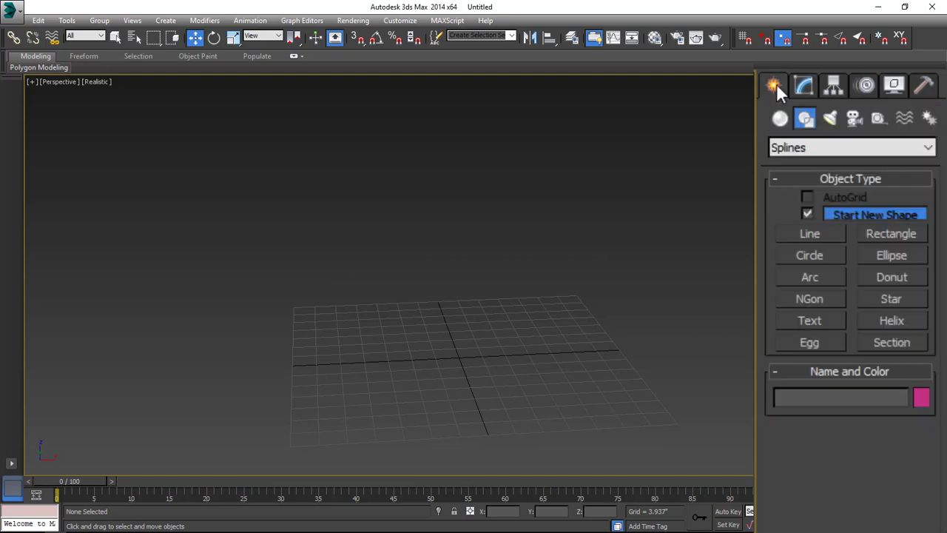
left_click(829, 236)
key("alt+w")
middle_click(637, 180)
key("alt+w")
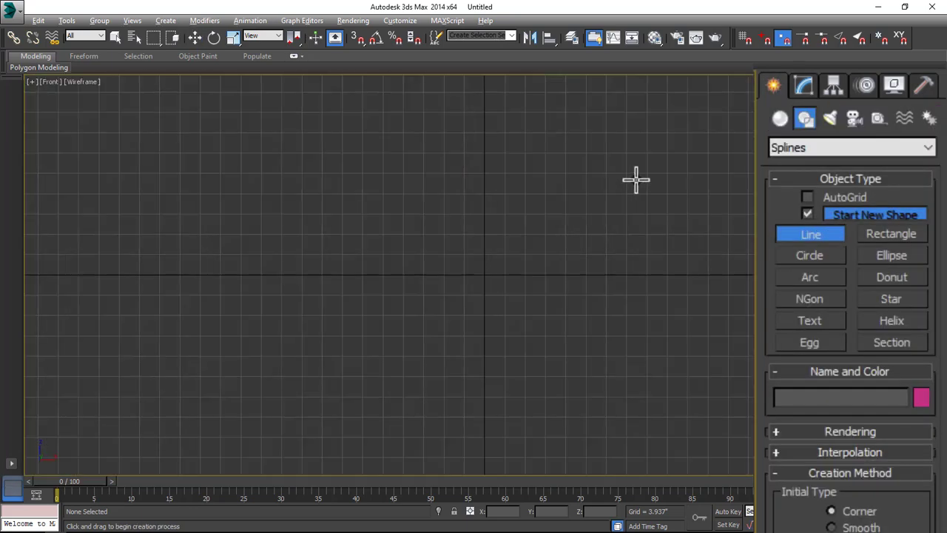
scroll(524, 235, "down", 2)
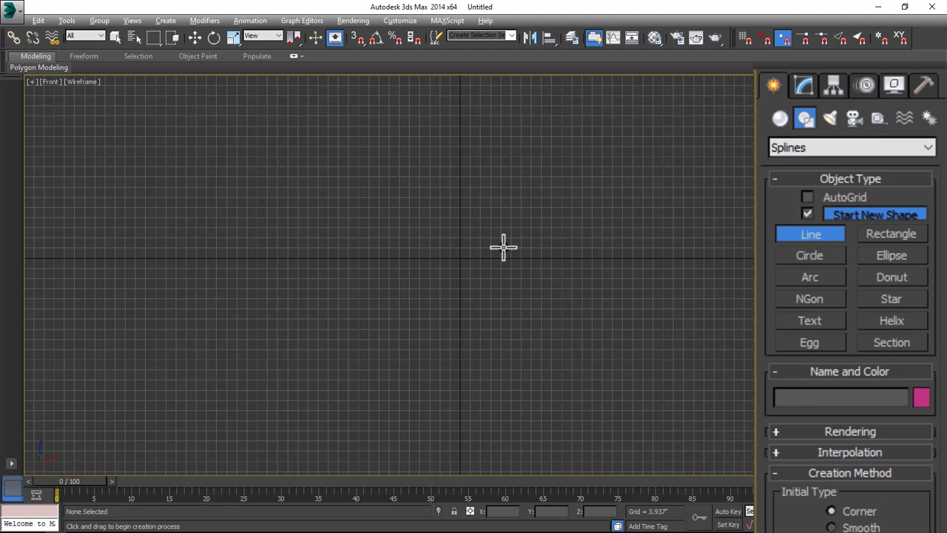
left_click(487, 118)
left_click(557, 198)
left_click(499, 277)
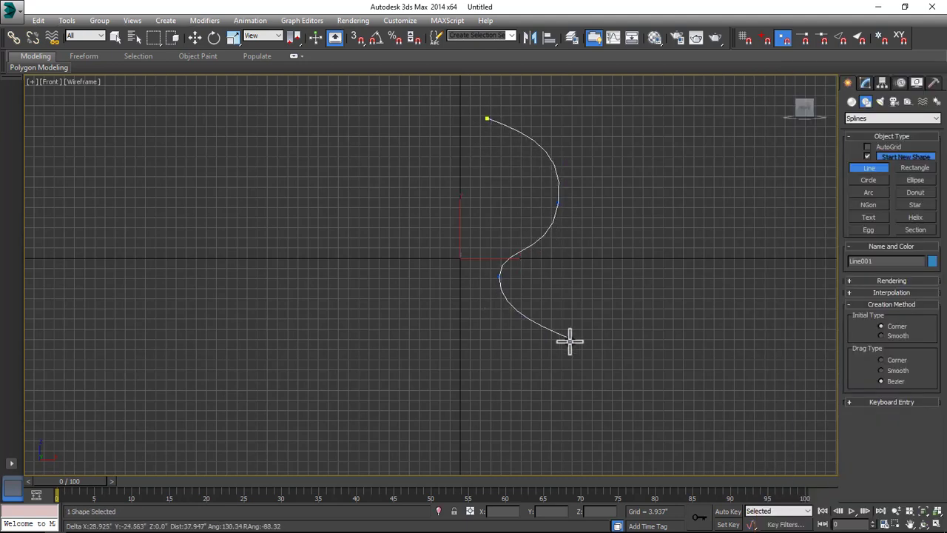
left_click_drag(573, 339, 587, 362)
left_click_drag(549, 381, 552, 396)
left_click_drag(601, 413, 619, 424)
scroll(642, 318, "down", 2)
left_click_drag(681, 324, 689, 281)
left_click_drag(743, 349, 729, 360)
left_click_drag(716, 375, 716, 393)
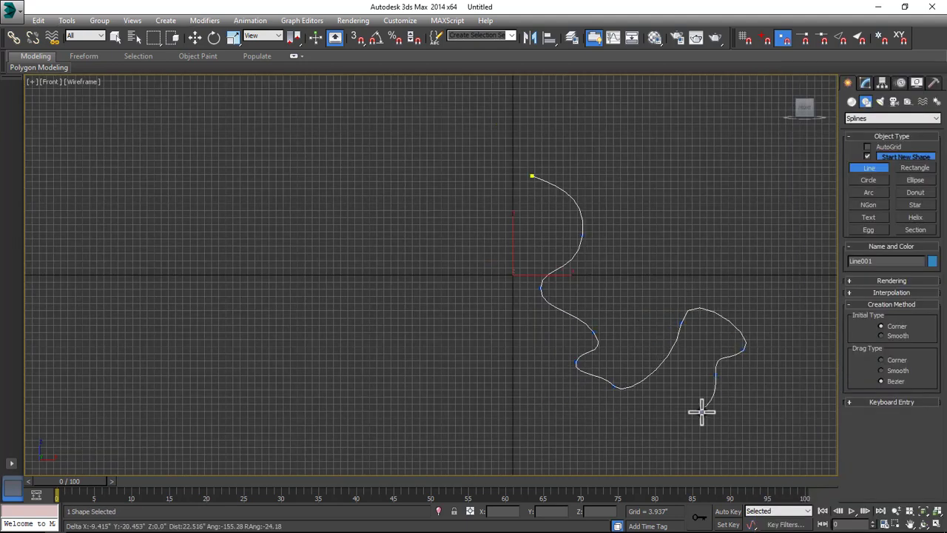
left_click(701, 412)
left_click(728, 424)
left_click_drag(662, 443, 618, 437)
left_click_drag(515, 450, 507, 463)
right_click(594, 434)
scroll(608, 285, "down", 2)
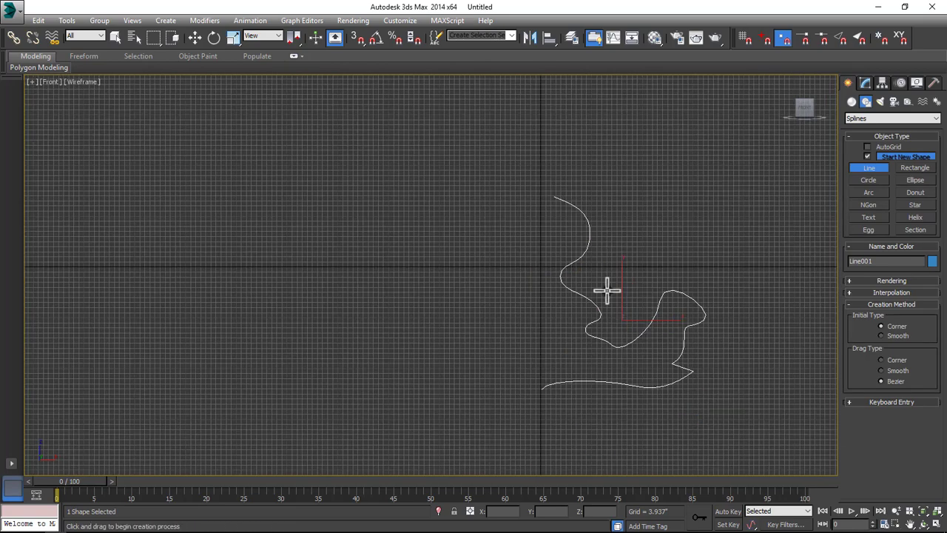
scroll(608, 311, "up", 2)
right_click(655, 350)
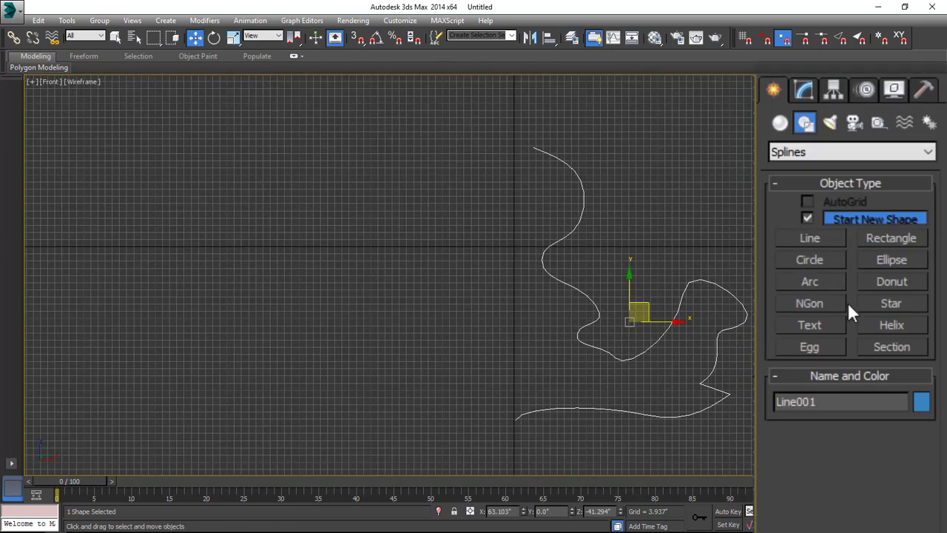
Apply a Lathe modifier to the drawn profile line and switch to the maximized Perspective view
left_click(804, 90)
left_click(929, 148)
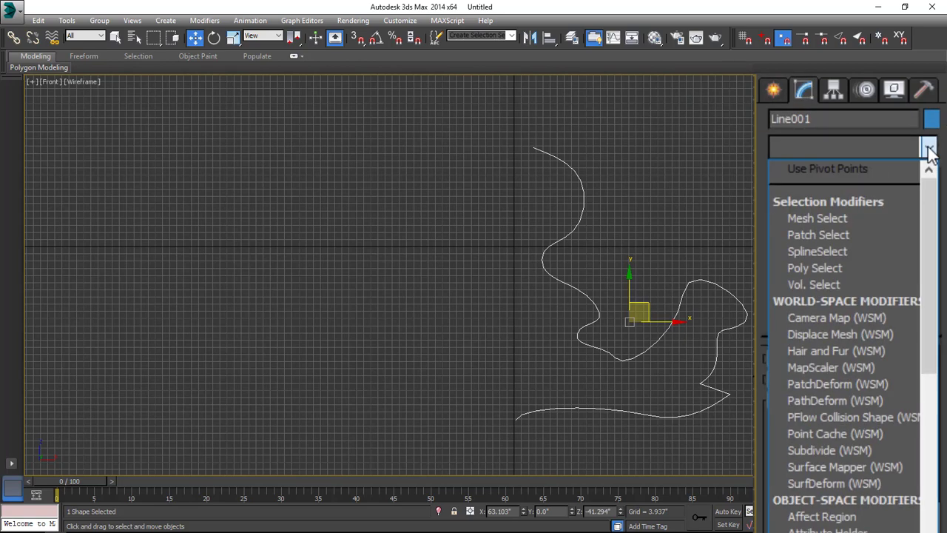
scroll(929, 148, "down", 1)
key("l")
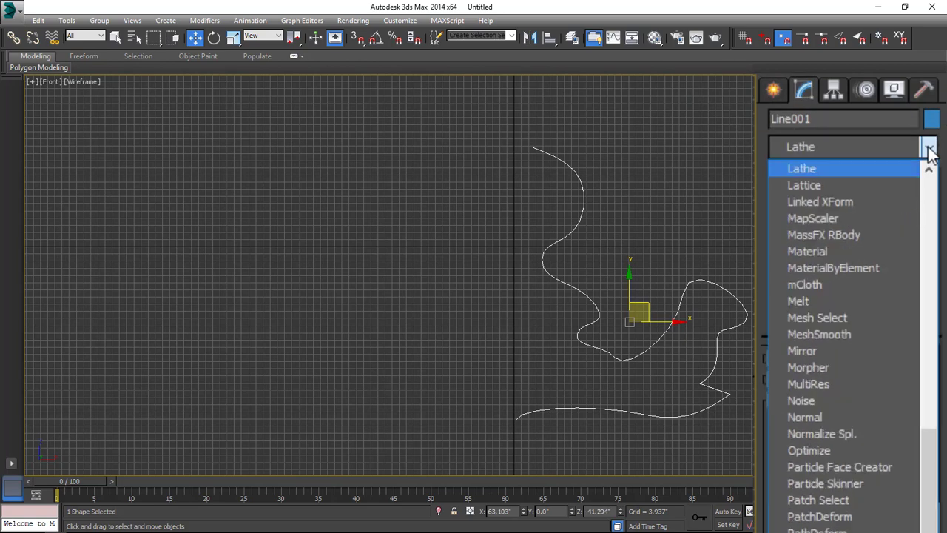
left_click(896, 169)
key("alt+w")
key("alt+w")
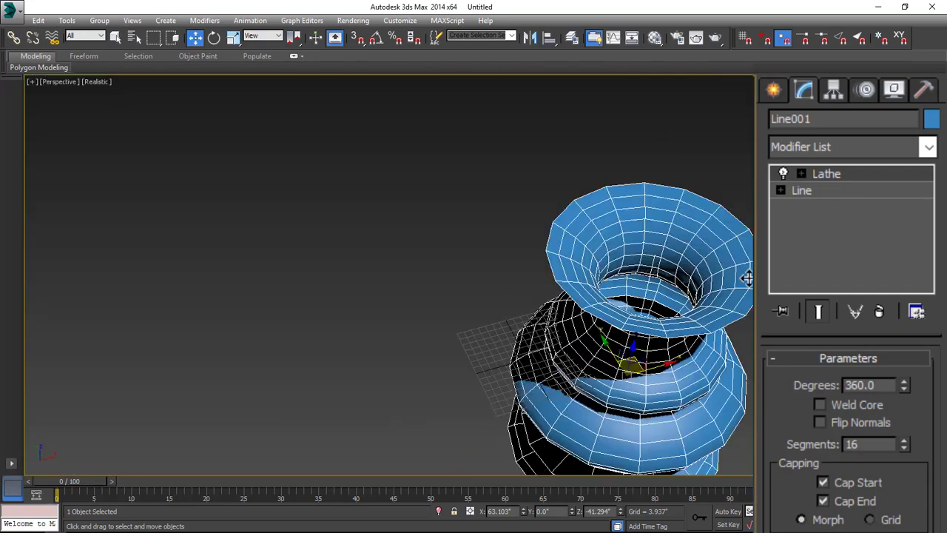
Set the Lathe modifier's Segments to 30 to smooth the vase
middle_click_drag(642, 325, 736, 275, "alt")
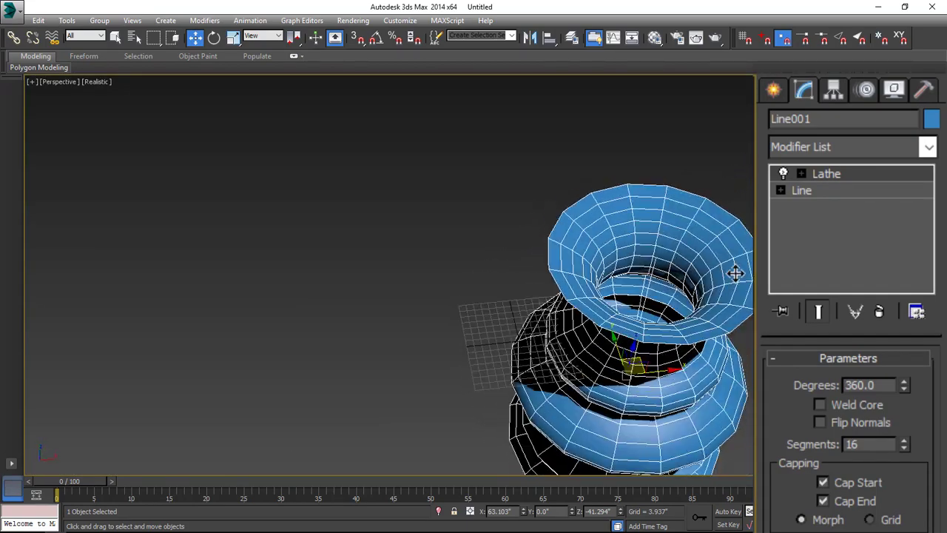
middle_click_drag(739, 319, 599, 235)
scroll(592, 306, "down", 3)
mouse_move(592, 306)
middle_mouse_down("alt")
mouse_move(604, 222)
mouse_move(600, 289)
middle_mouse_up("alt")
scroll(545, 222, "up", 4)
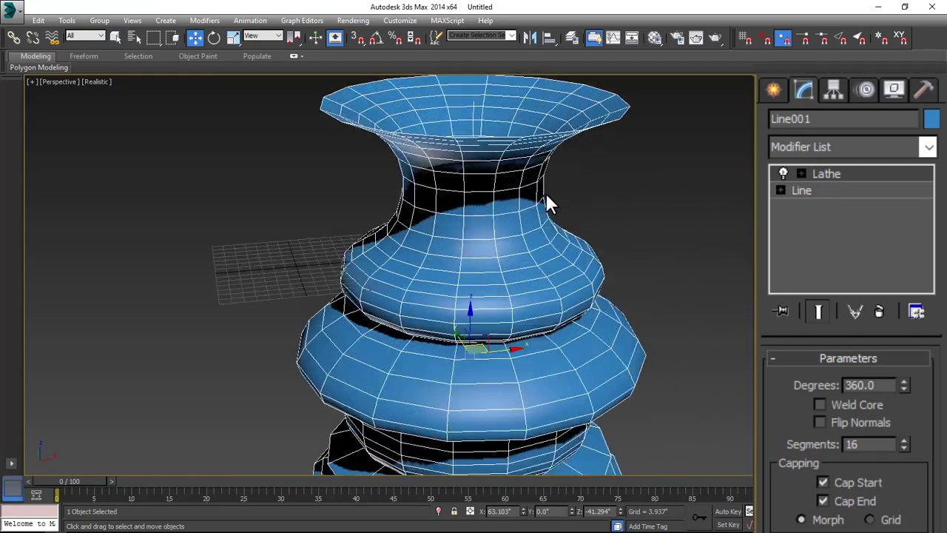
middle_click_drag(660, 170, 696, 198, "alt")
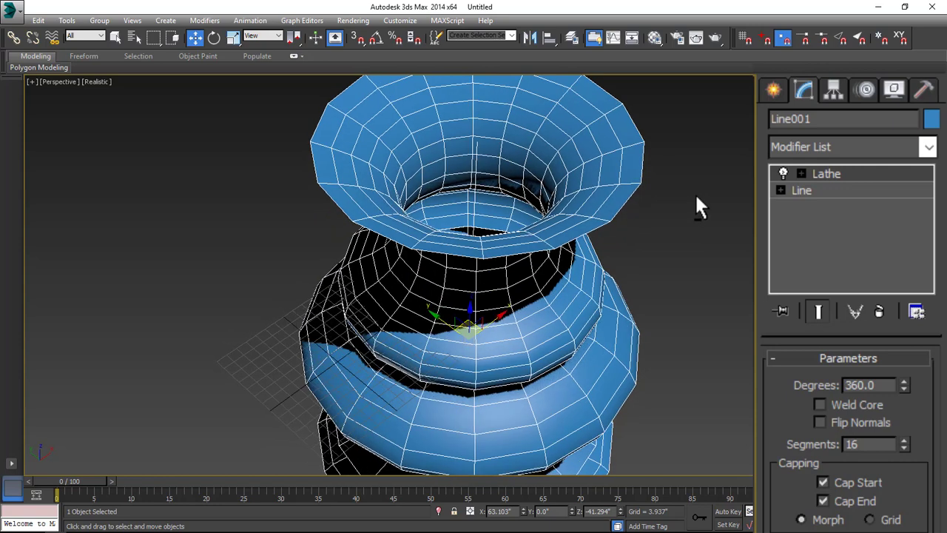
double_click(866, 444)
type("30")
key("Return")
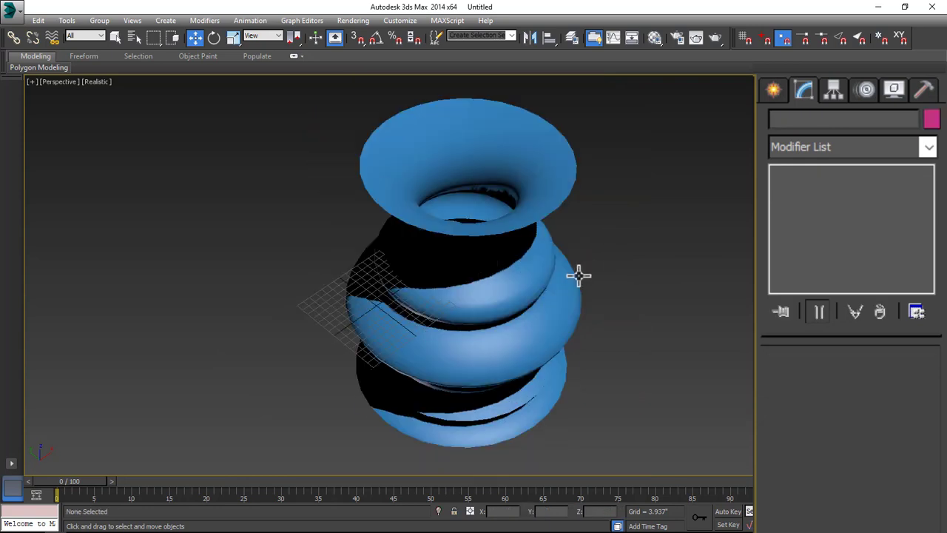
Try moving the Lathe modifier's Axis along X to reshape the revolved form, and leave the Axis level
mouse_move(579, 276)
middle_mouse_down("alt")
mouse_move(597, 247)
mouse_move(520, 212)
mouse_move(535, 247)
mouse_move(654, 254)
mouse_move(737, 215)
middle_mouse_up("alt")
left_click(654, 254)
left_click(801, 174)
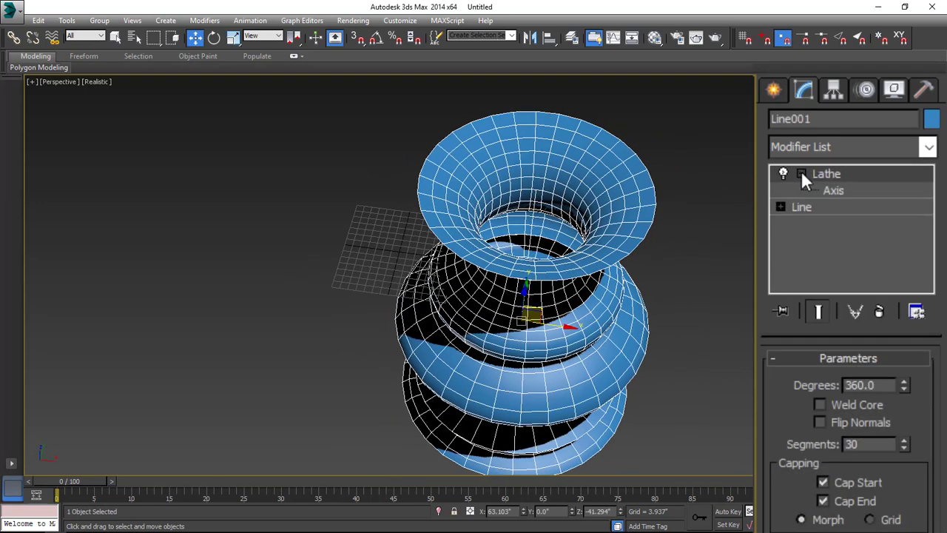
left_click(841, 190)
scroll(580, 274, "down", 4)
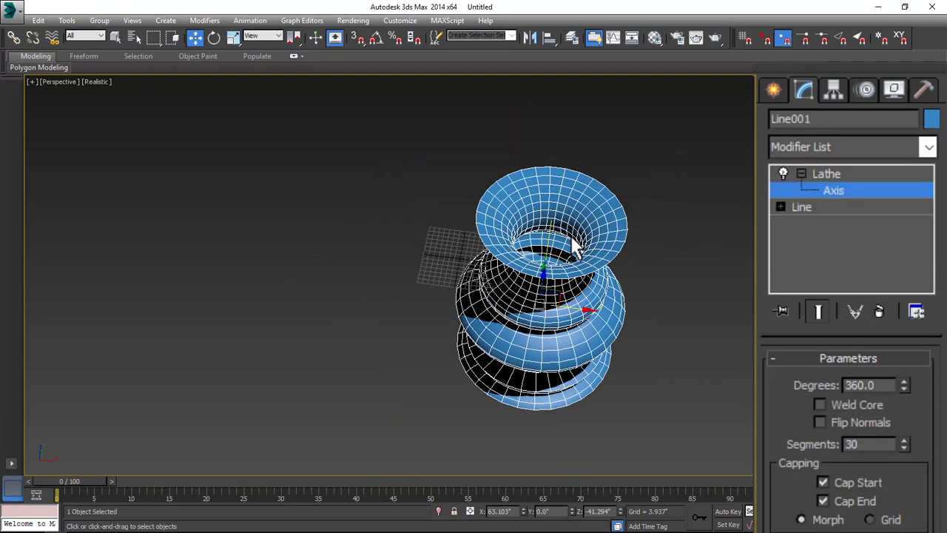
left_click_drag(576, 304, 651, 259)
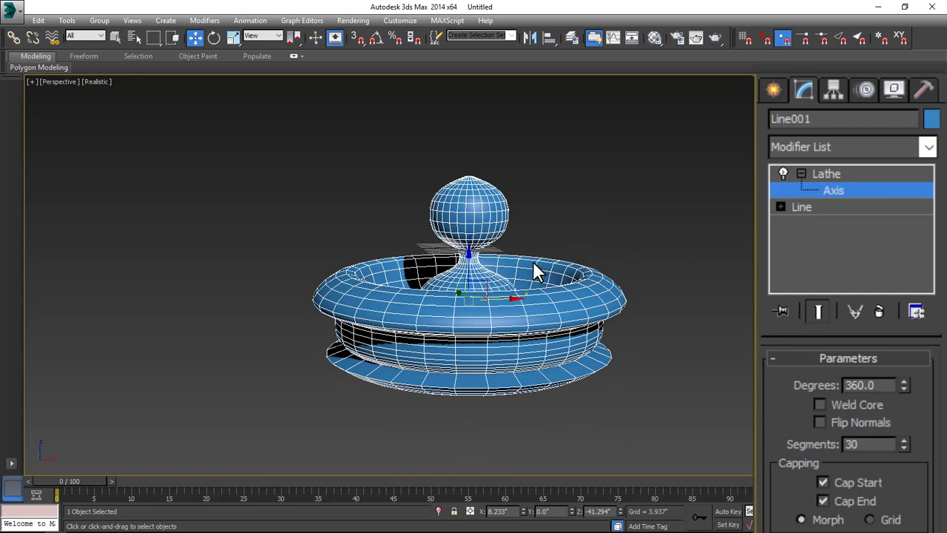
left_click(886, 192)
left_click(629, 252)
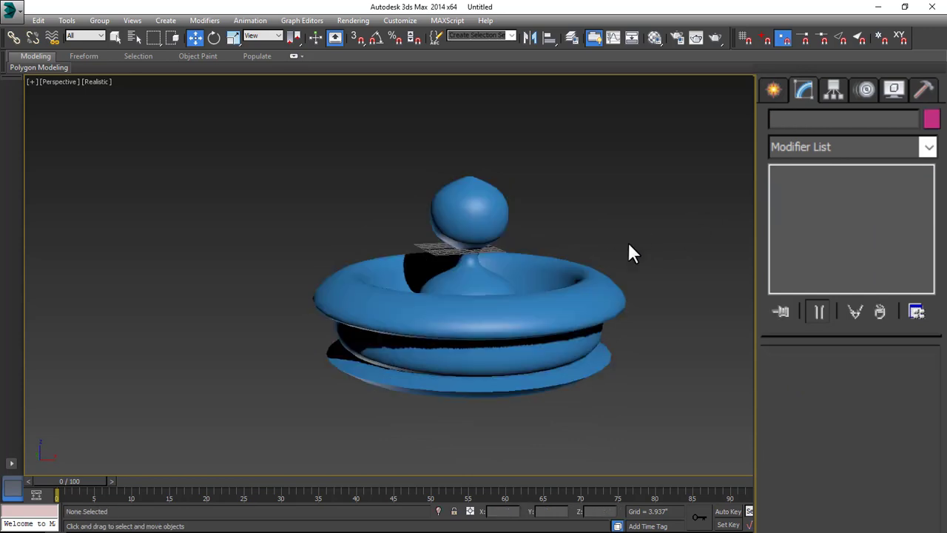
middle_click_drag(628, 248, 571, 196, "alt")
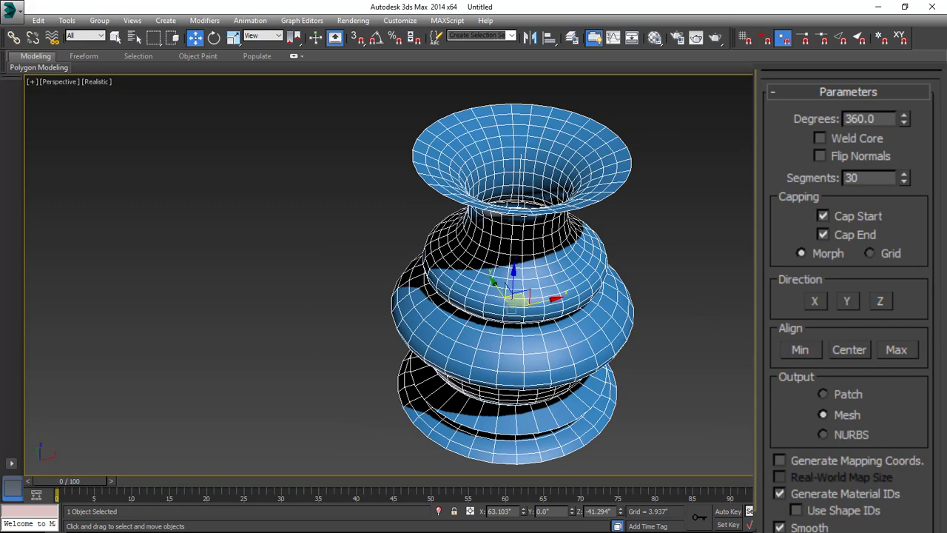
Try the Lathe directions X, Y and Z on the vase, ending with direction Y
left_click(815, 302)
left_click(848, 300)
left_click(881, 300)
left_click(814, 301)
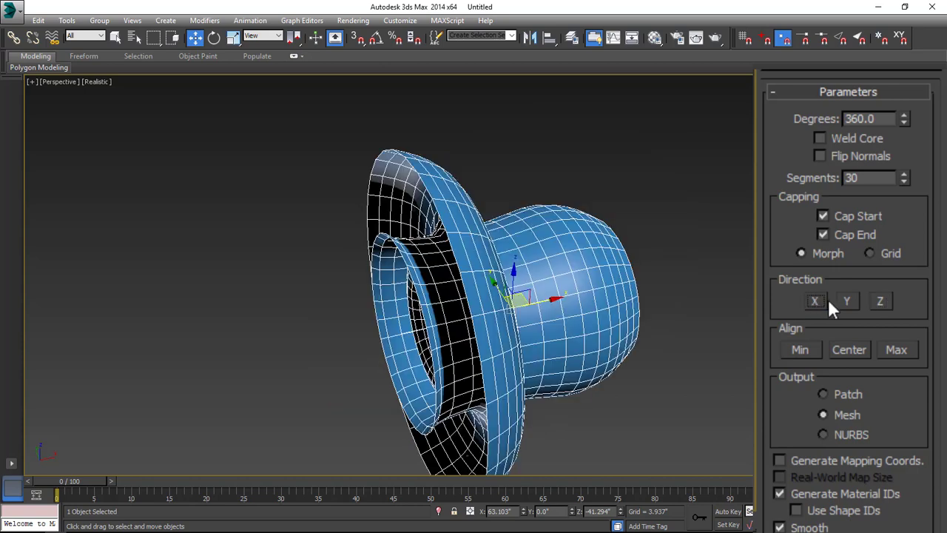
left_click(848, 301)
Examine the lathed vase in the four-viewport layout and from above in the maximized Perspective view
key("alt+w")
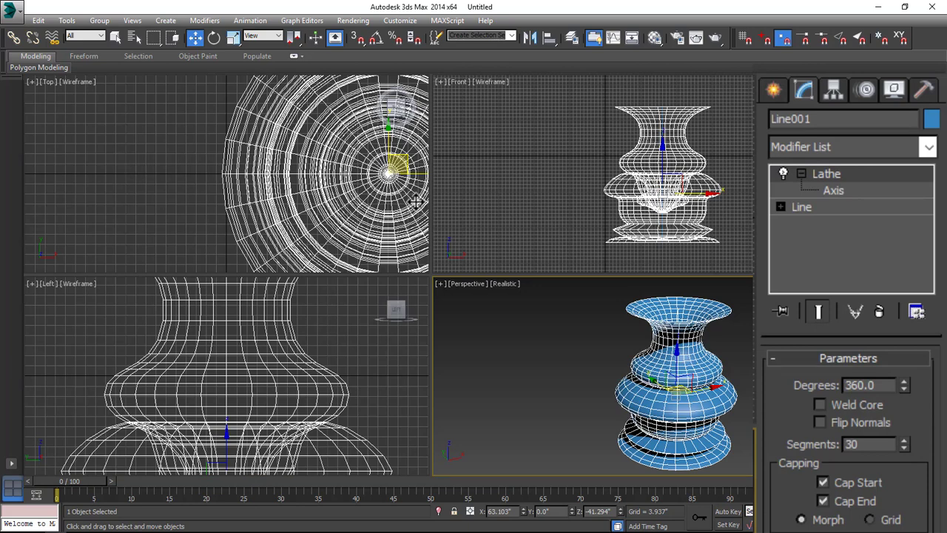
left_click(746, 186)
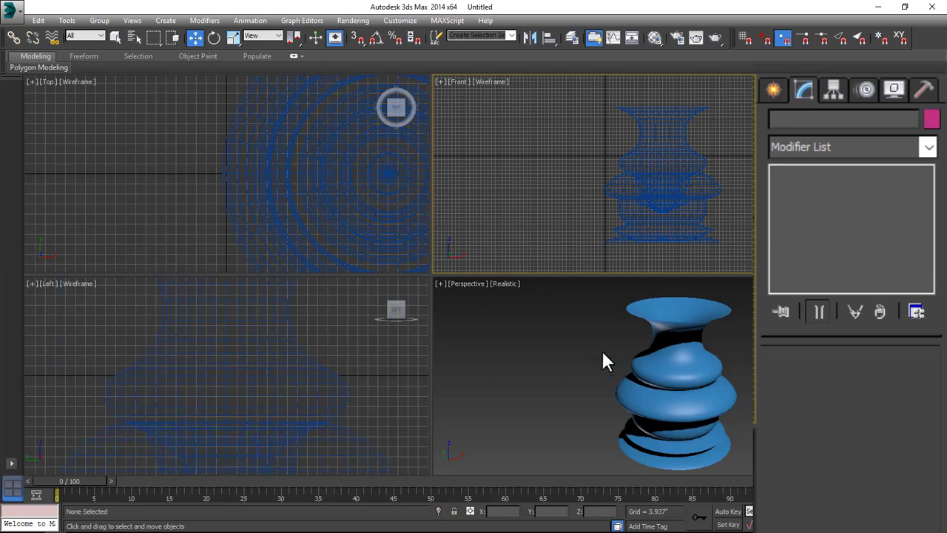
scroll(614, 355, "down", 1)
scroll(692, 386, "up", 3)
middle_click_drag(692, 387, 716, 376, "alt")
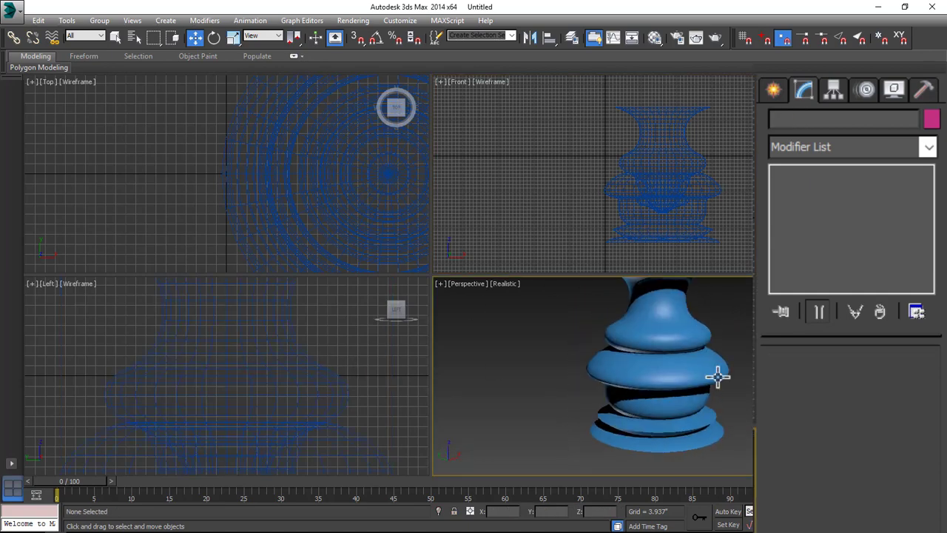
left_click(717, 376)
key("alt+w")
middle_click_drag(658, 258, 700, 340)
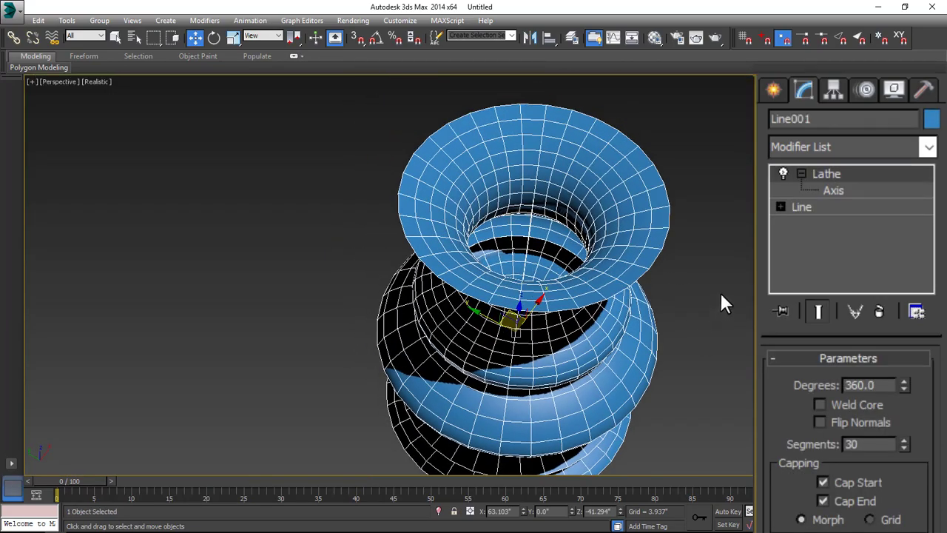
Reduce the Lathe's Degrees to 160 to open up the revolved vase, and restore the value to 360
left_click_drag(903, 382, 805, 515)
double_click(888, 385)
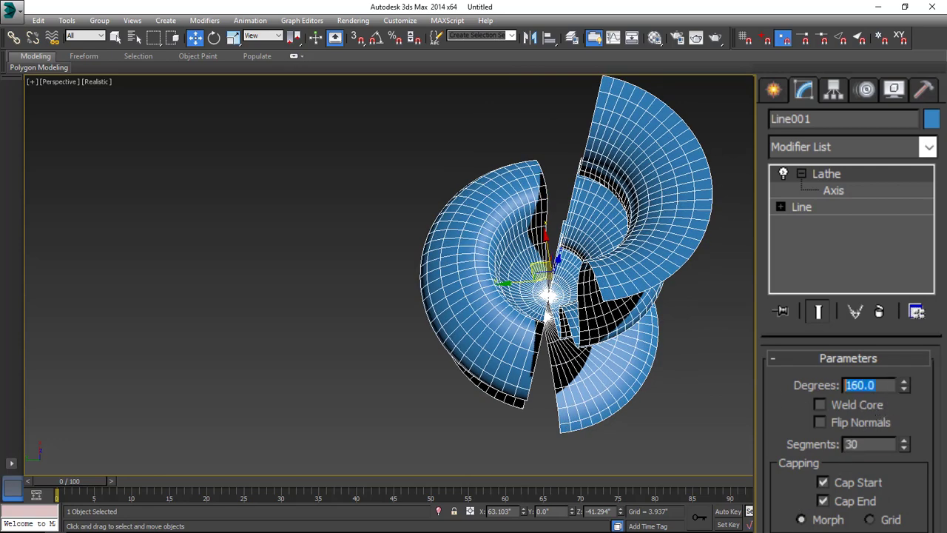
type("360")
key("Return")
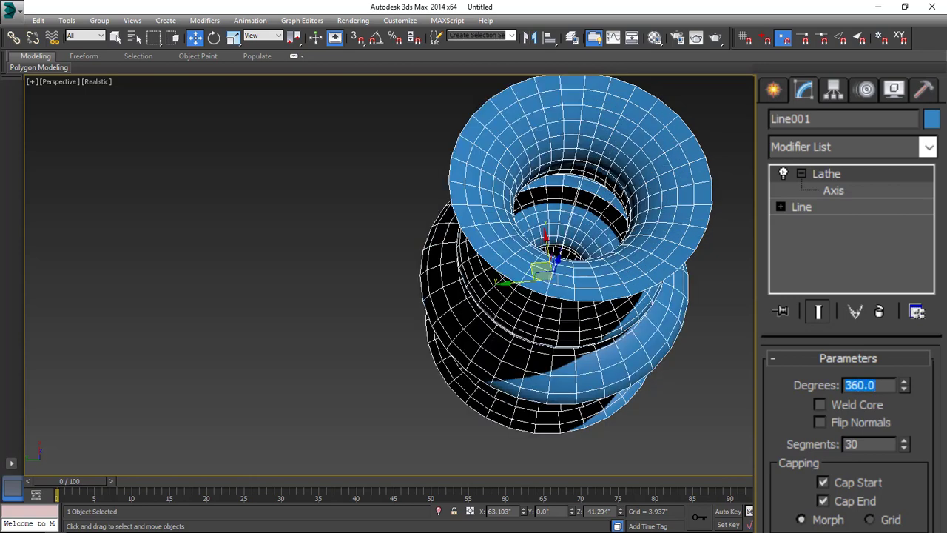
Return to the four-viewport layout and delete the lathed vase
left_click(727, 294)
middle_click_drag(727, 293, 713, 201, "alt")
key("alt+w")
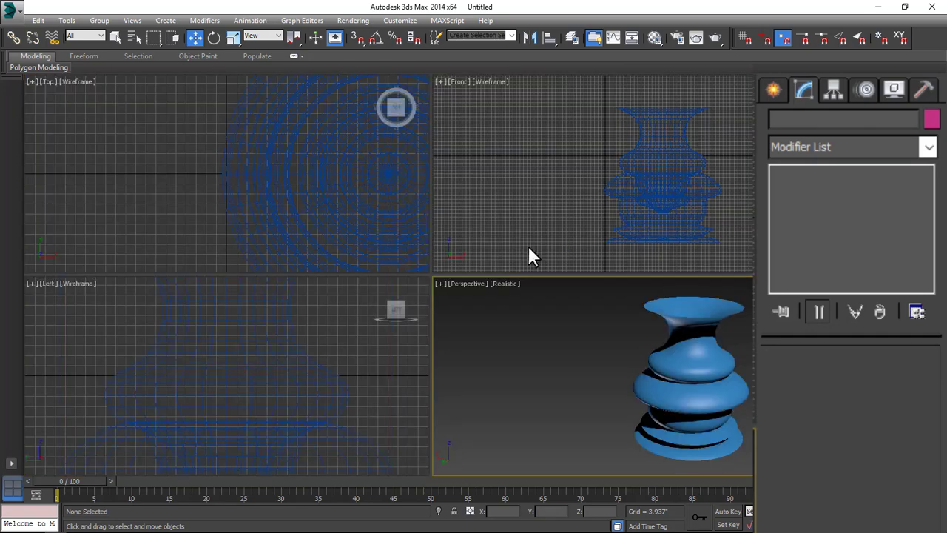
left_click(633, 222)
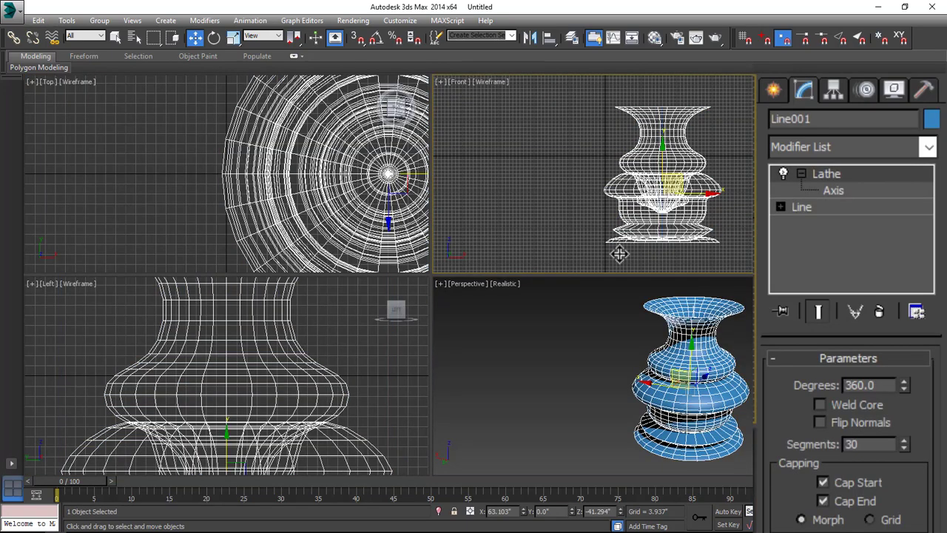
key("Delete")
Draw a small freehand Circle spline around the origin in the Front view
left_click(771, 92)
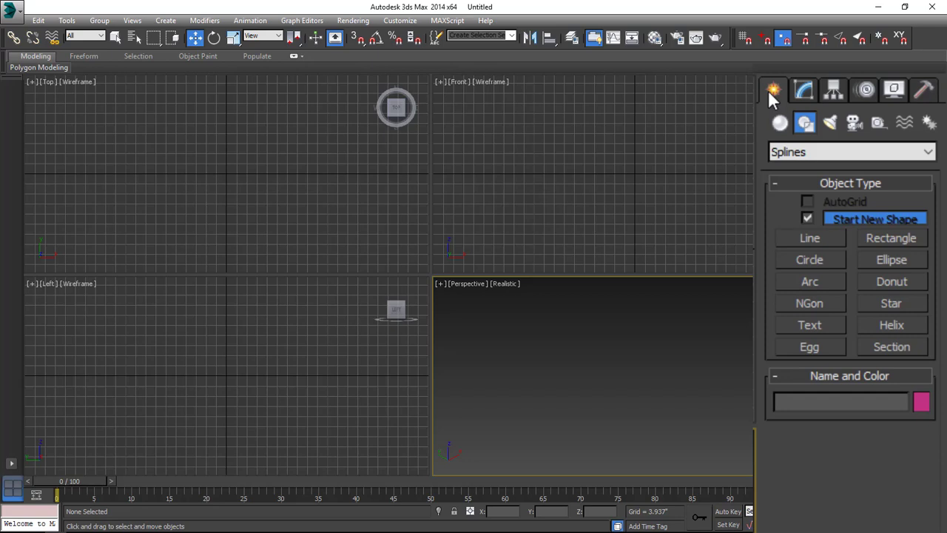
left_click(809, 260)
left_click_drag(630, 173, 648, 159)
Draw a straight horizontal Line about 54 inches long in the Left view, ending just short of the circle
left_click(809, 239)
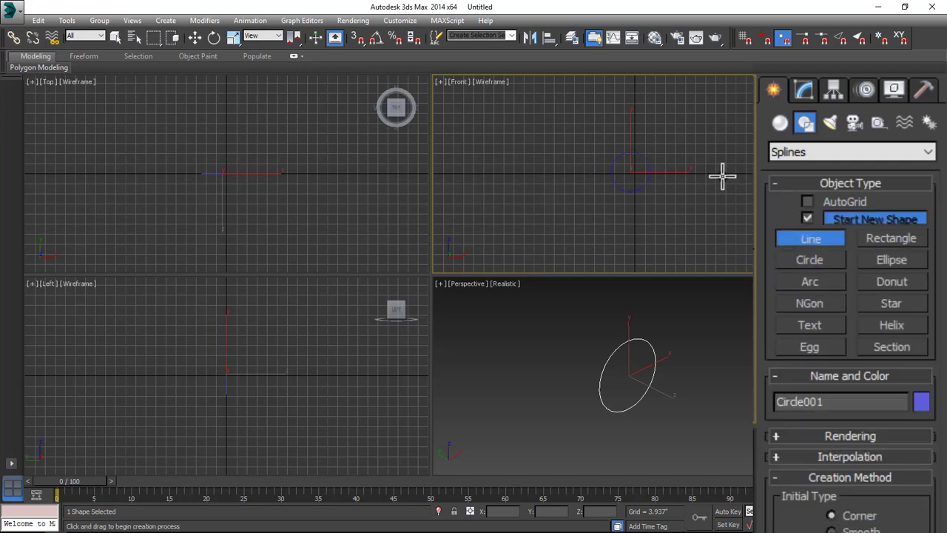
left_click(74, 376)
key("shift")
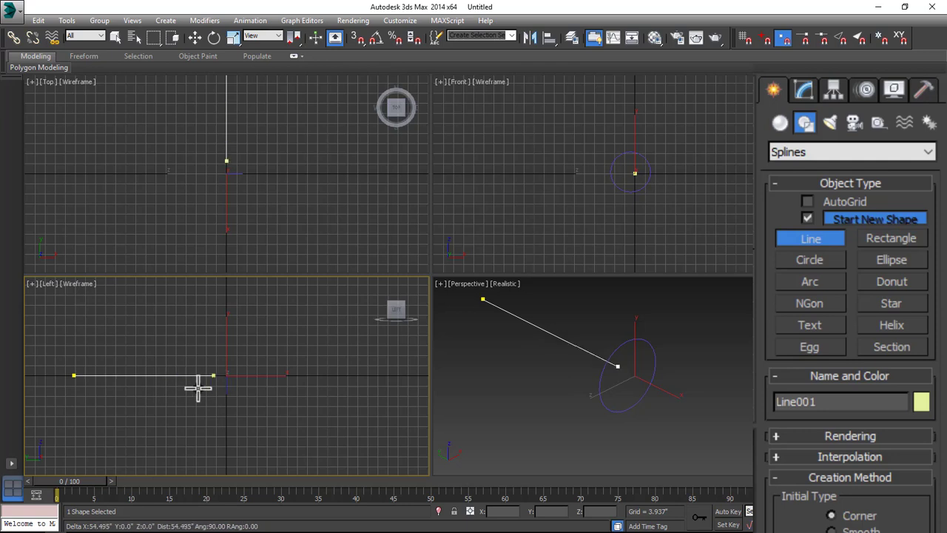
right_click(683, 372)
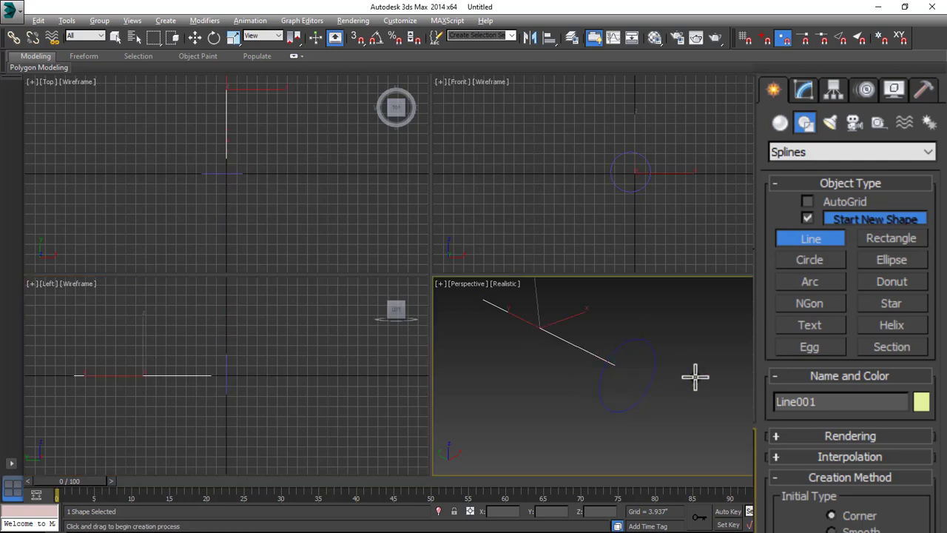
Switch to the maximized Perspective view, activate the Move tool and select both the line and the circle
key("alt+w")
middle_click_drag(436, 291, 421, 345, "alt")
key("w")
key("ctrl+a")
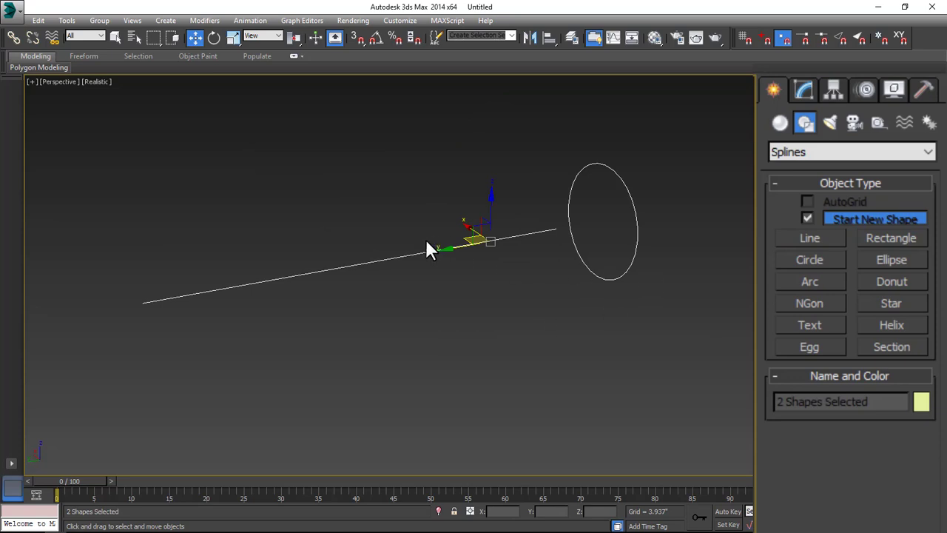
Select only the circle in the Perspective view and bring up the Compound Objects geometry types
middle_click_drag(548, 305, 652, 361)
left_click_drag(750, 180, 729, 259)
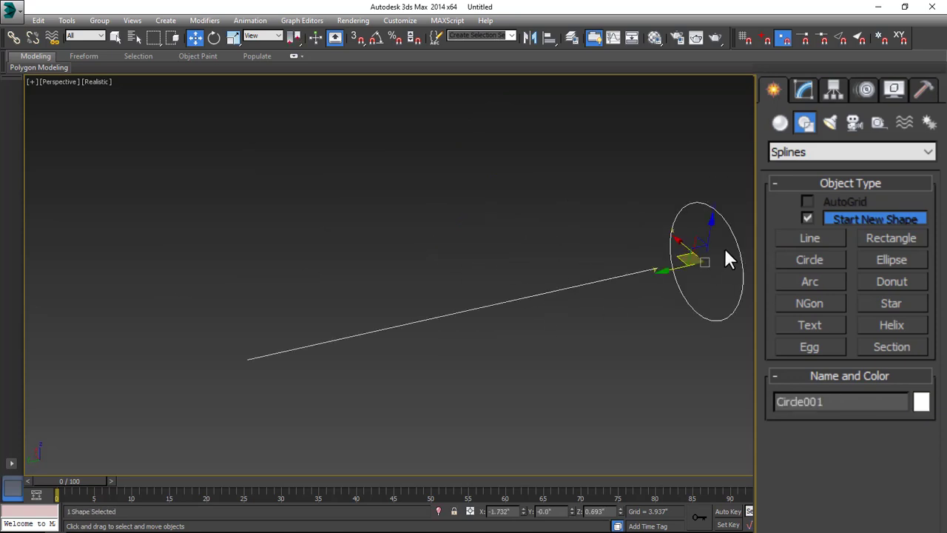
left_click(782, 126)
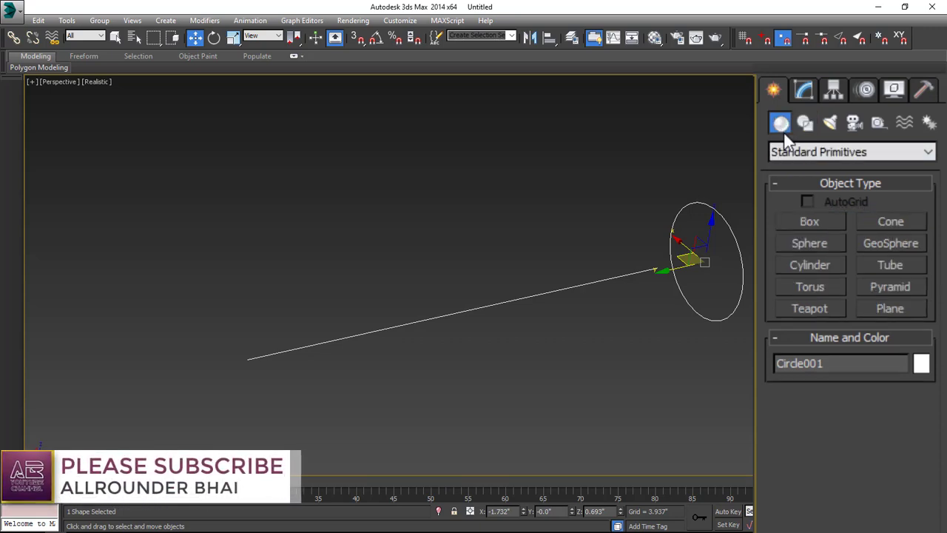
left_click(795, 153)
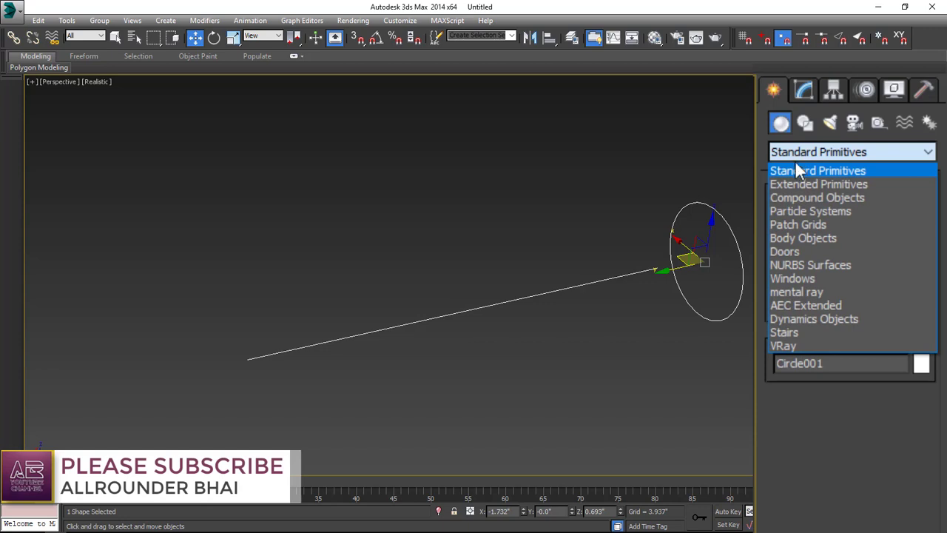
left_click(798, 198)
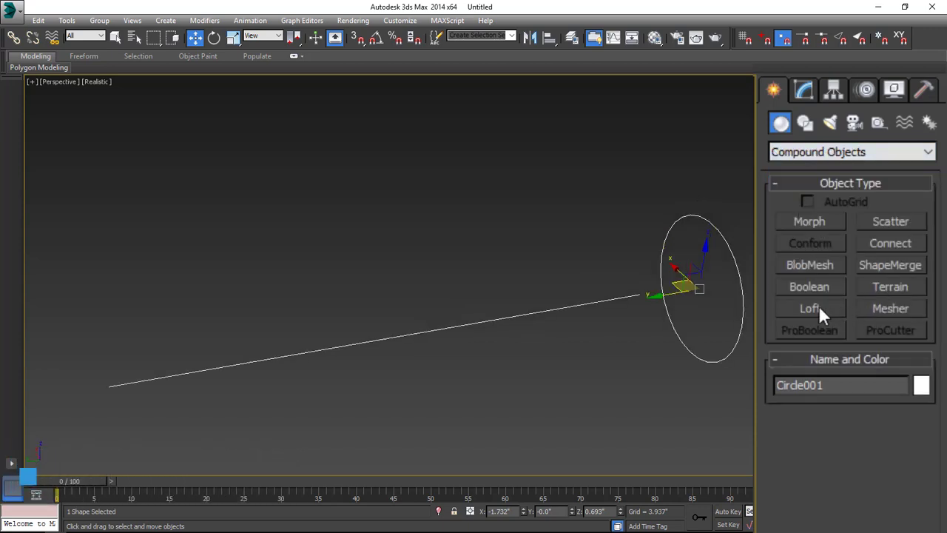
Reselect the circle and Loft it along the straight line as an instanced path
key("ctrl+d")
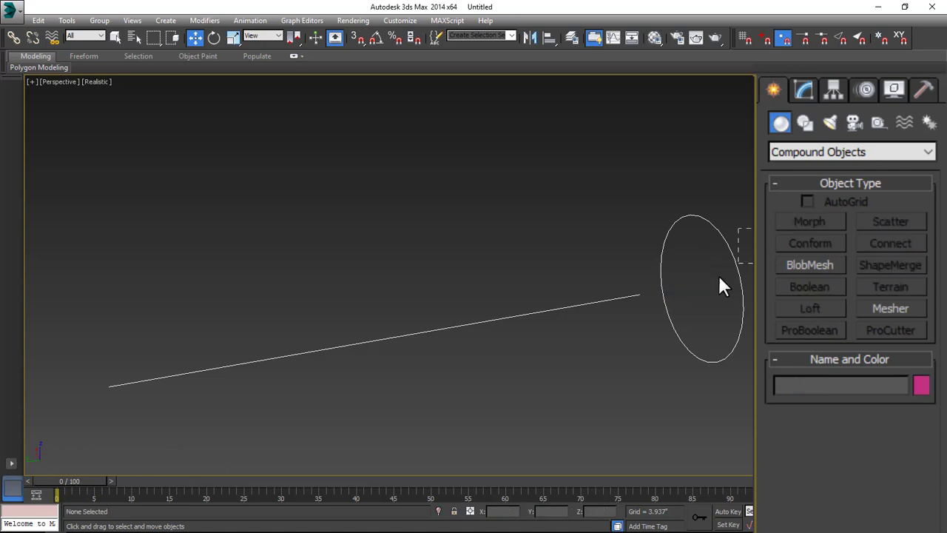
left_click(725, 275)
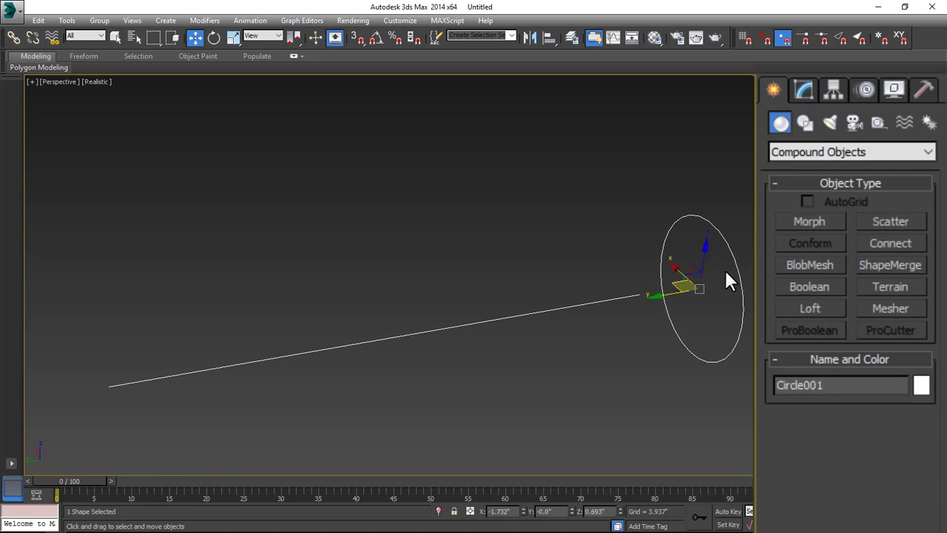
left_click(823, 307)
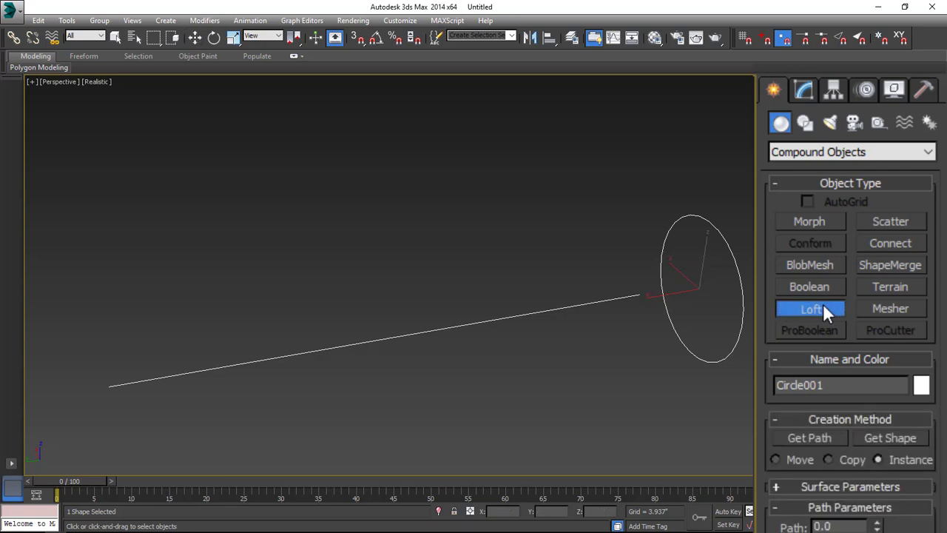
left_click(838, 436)
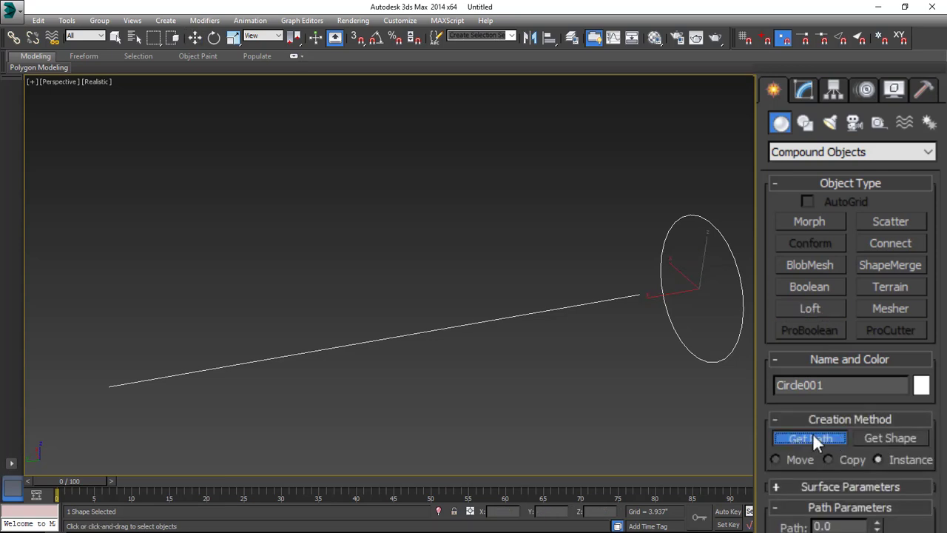
left_click(566, 311)
scroll(464, 282, "down", 3)
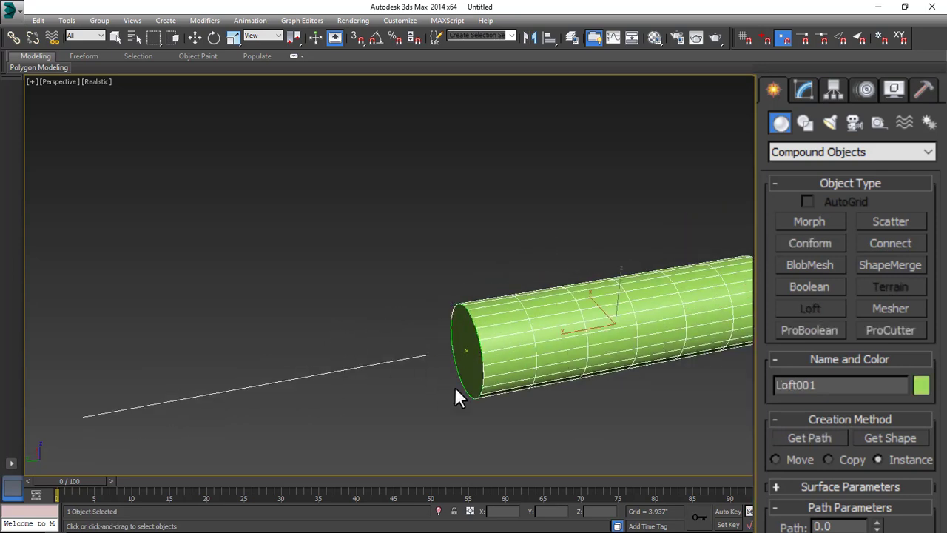
scroll(733, 288, "up", 3)
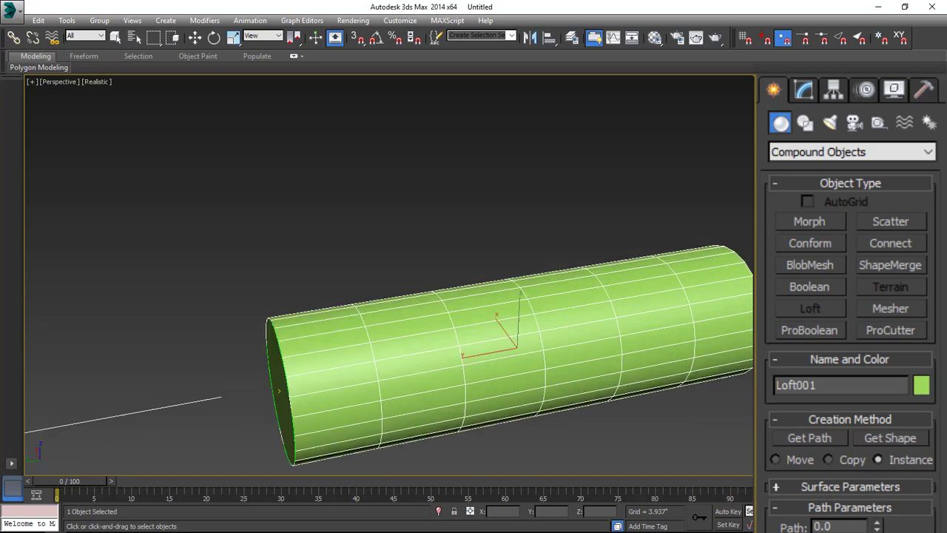
Bring up the loft's Scale deformation curve and insert three corner points at about 23, 49 and 76 percent
key("w")
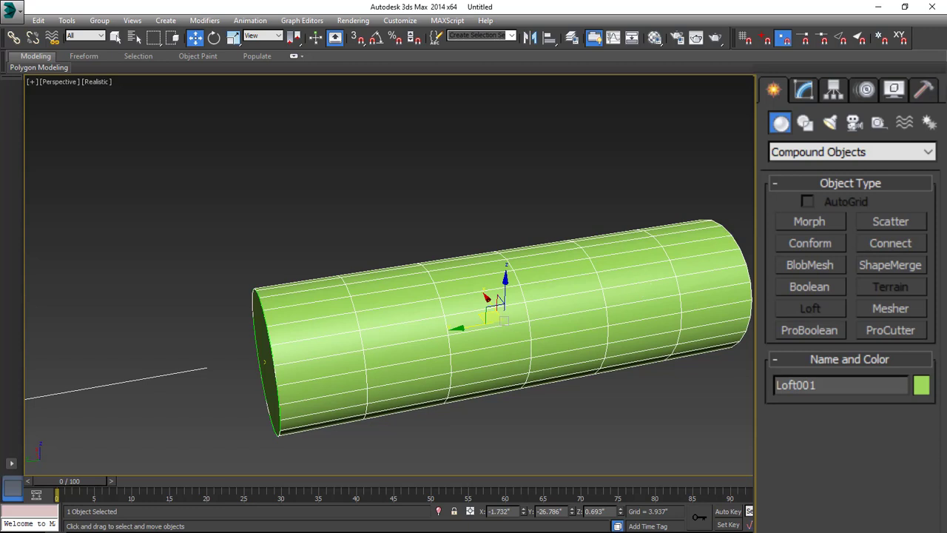
left_click(805, 91)
scroll(821, 219, "down", 5)
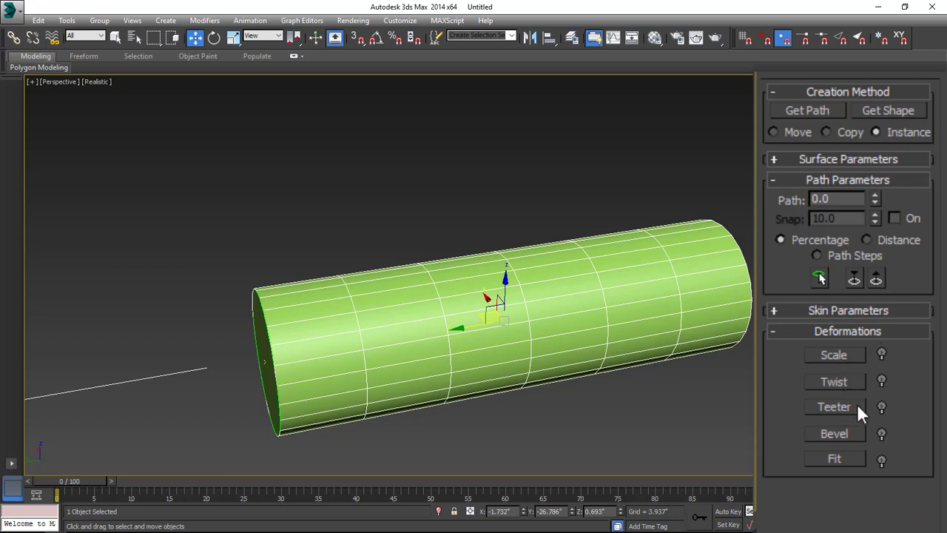
left_click(850, 356)
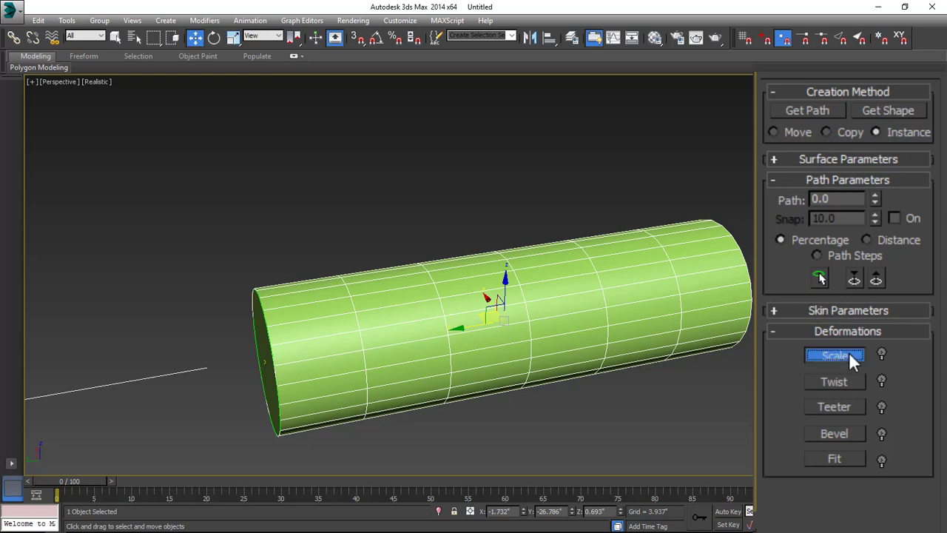
left_click_drag(198, 85, 434, 150)
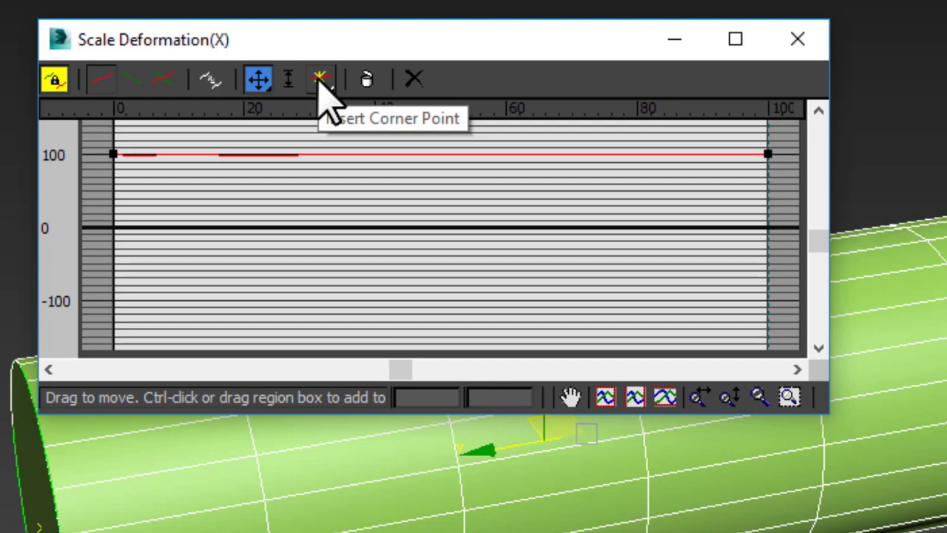
left_click(320, 79)
left_click(263, 154)
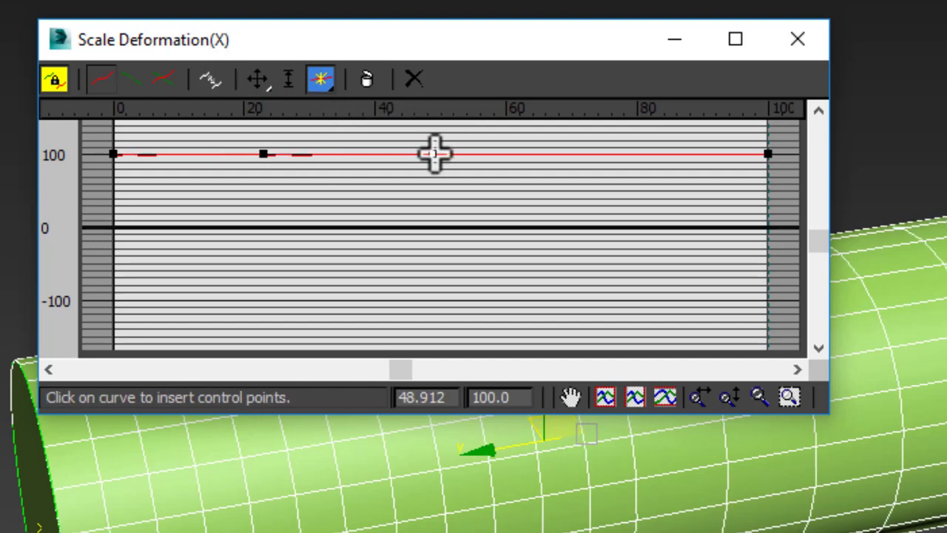
left_click(612, 154)
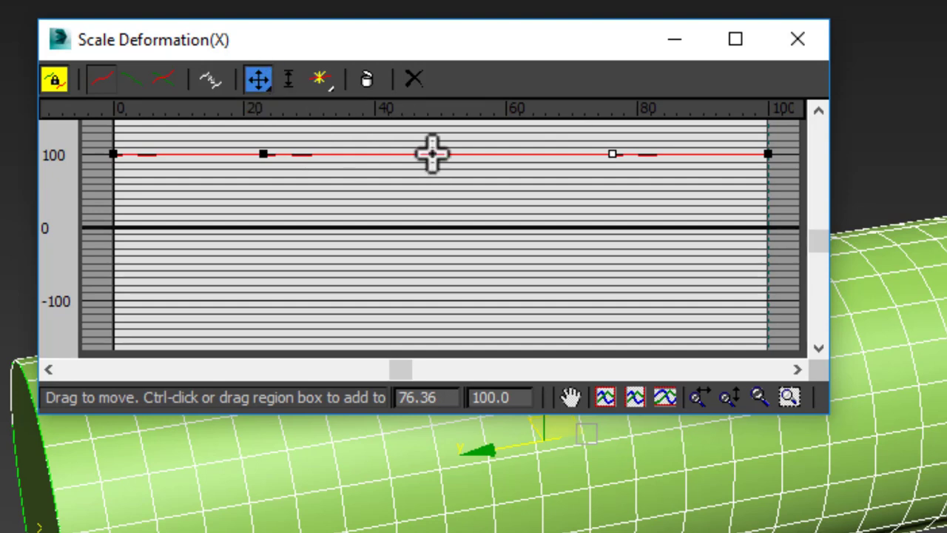
Shape the Scale curve by moving the middle point to about 18.5, the 76 percent point to about 131 and the 23 percent point to about 76
left_click_drag(433, 154, 427, 214)
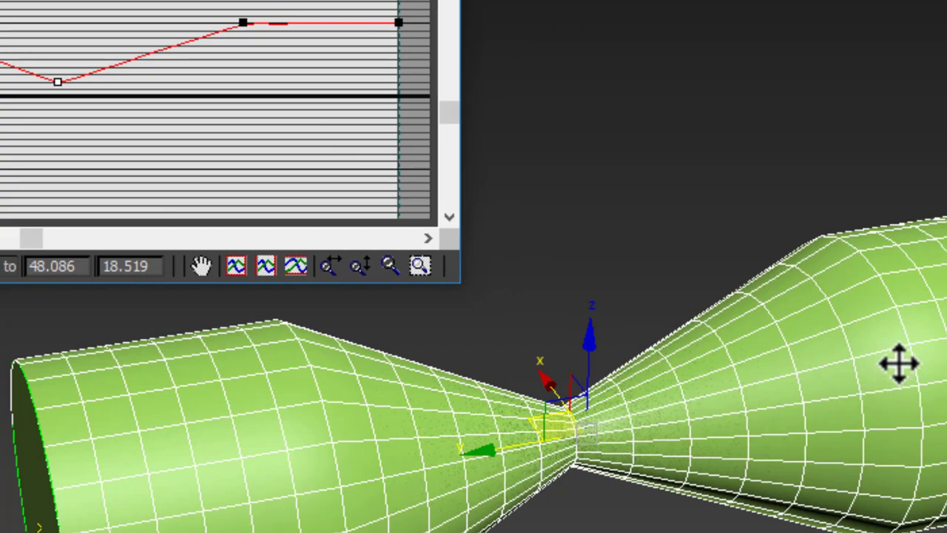
middle_click_drag(671, 442, 632, 515, "alt")
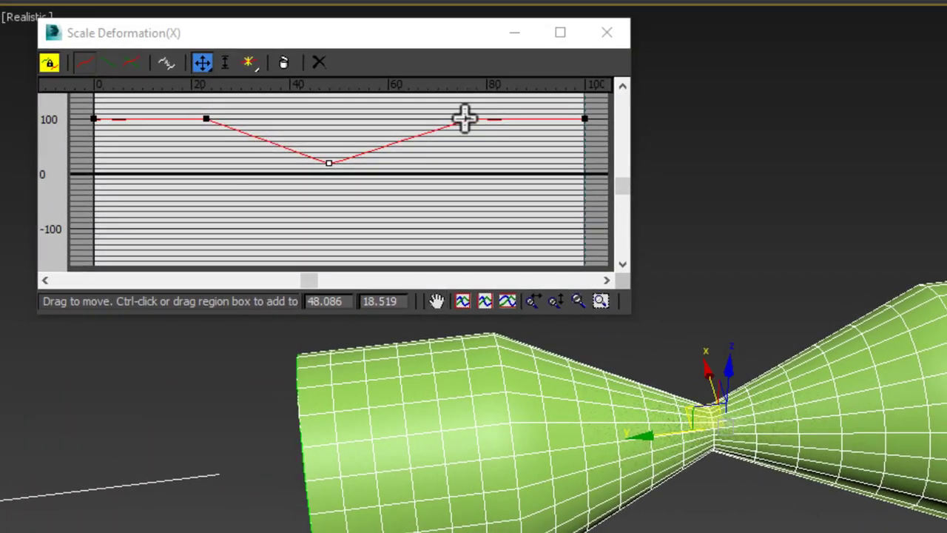
left_click_drag(467, 119, 479, 101)
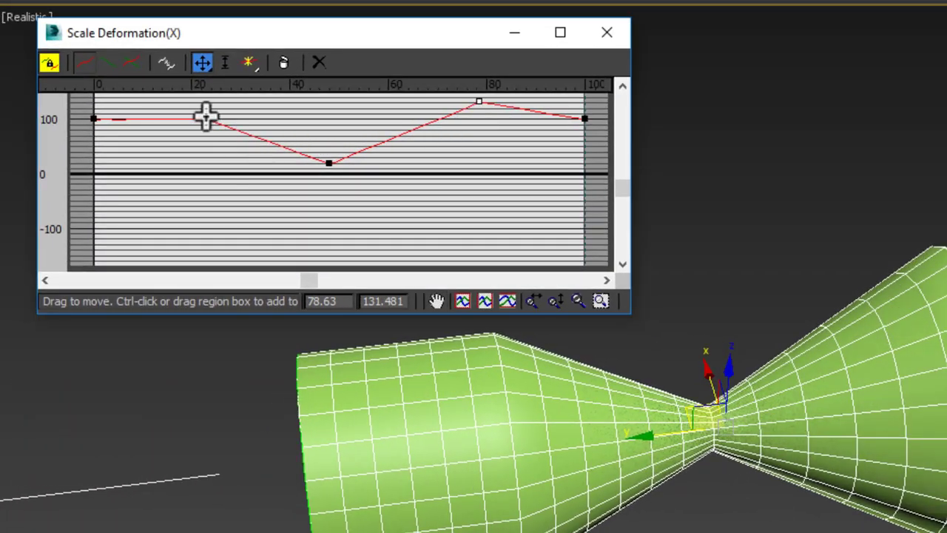
mouse_move(206, 118)
left_mouse_down()
mouse_move(198, 157)
mouse_move(202, 130)
left_mouse_up()
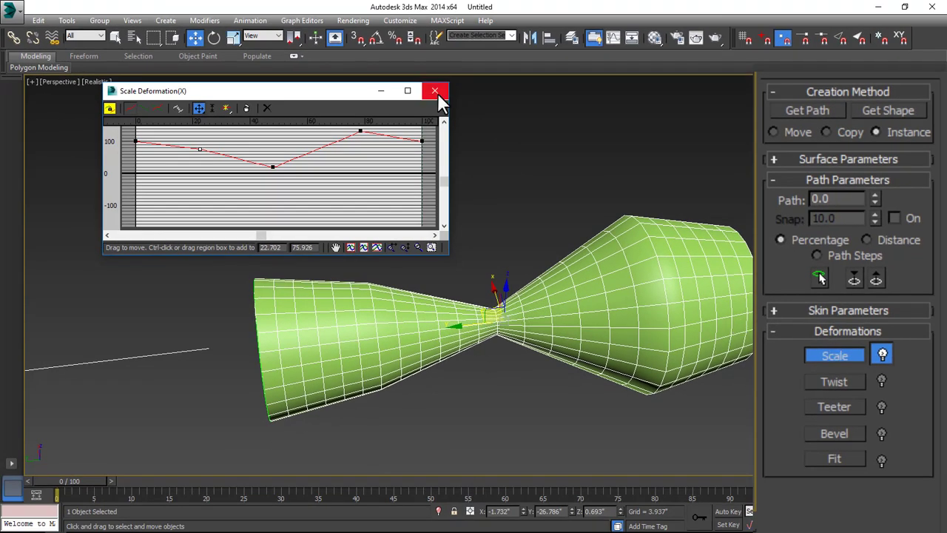
left_click(435, 91)
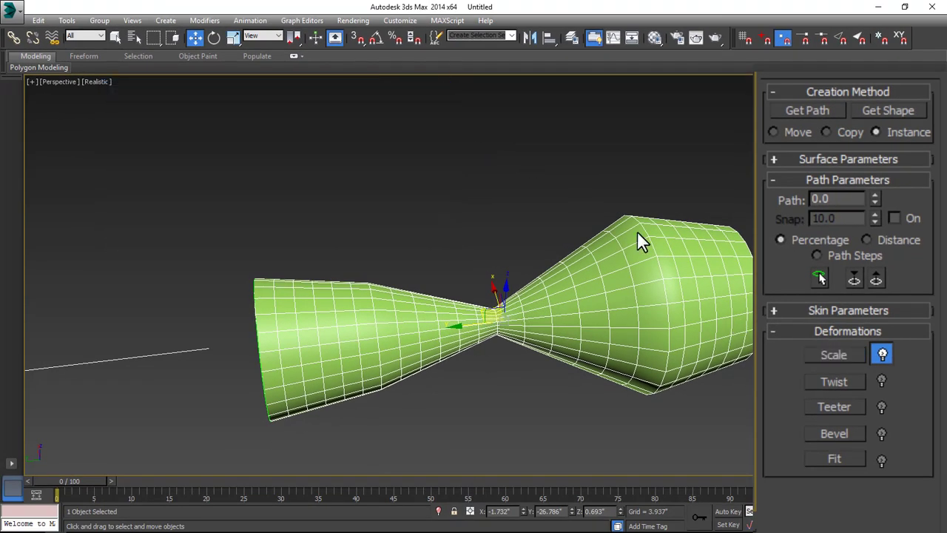
Toggle the loft's Scale deformation to compare both shapes, leaving it disabled
left_click(883, 355)
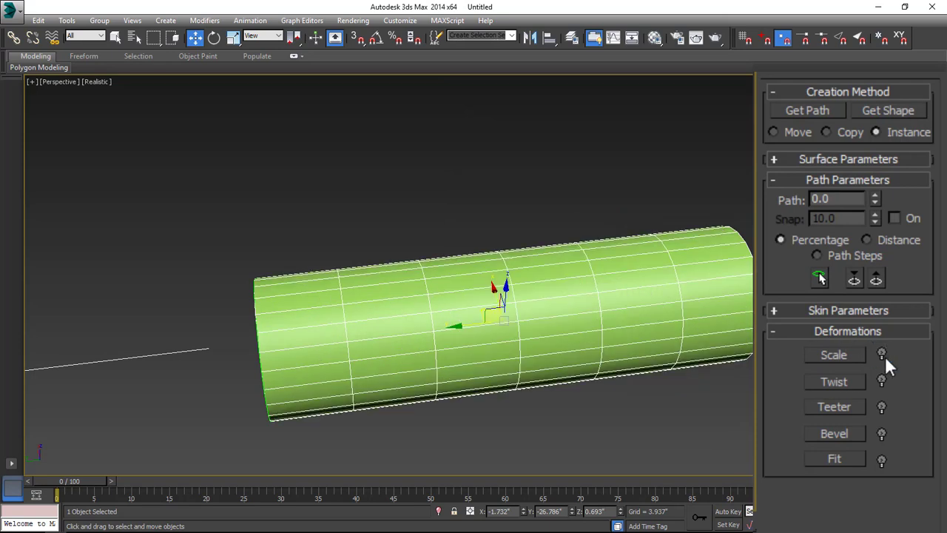
left_click(883, 355)
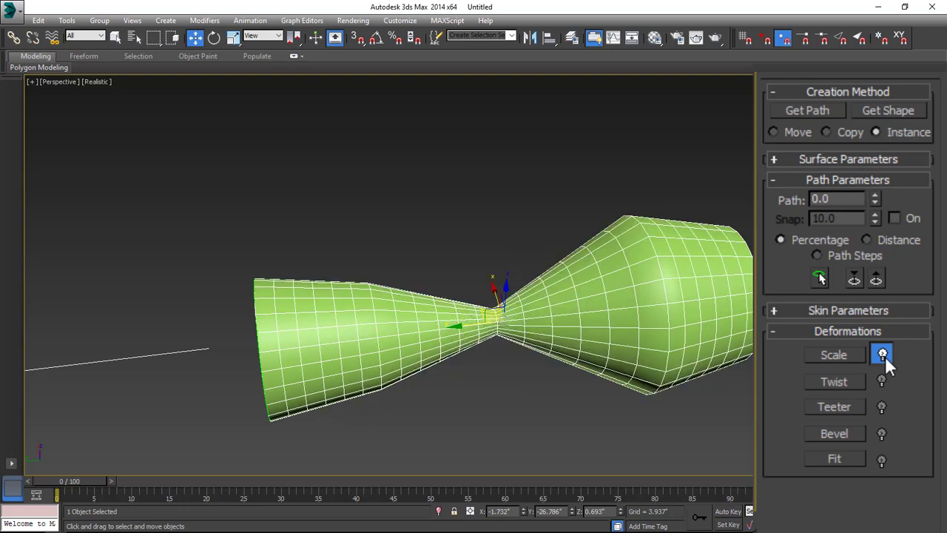
left_click(883, 355)
Bring up the loft's Twist deformation curve and insert three corner points at about 18, 41 and 75 percent
left_click(837, 380)
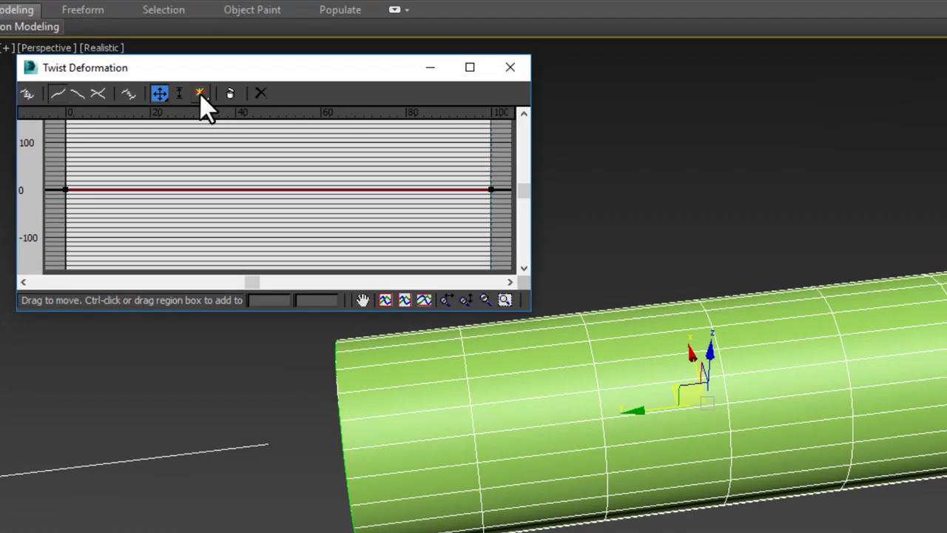
left_click(162, 111)
left_click(125, 178)
left_click(189, 178)
left_click(288, 178)
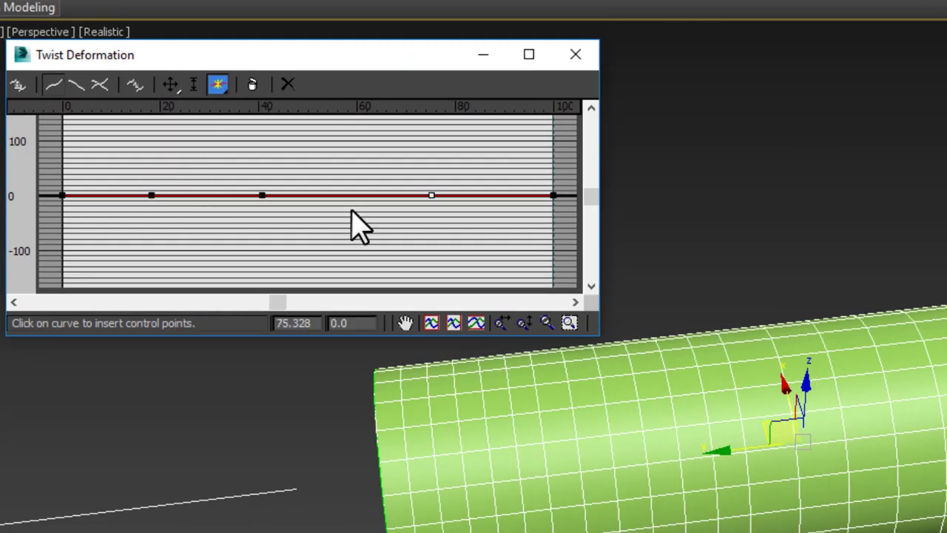
Raise the middle Twist point to about 109 at 46 percent, then close the curve and disable the Twist deformation
left_click(170, 85)
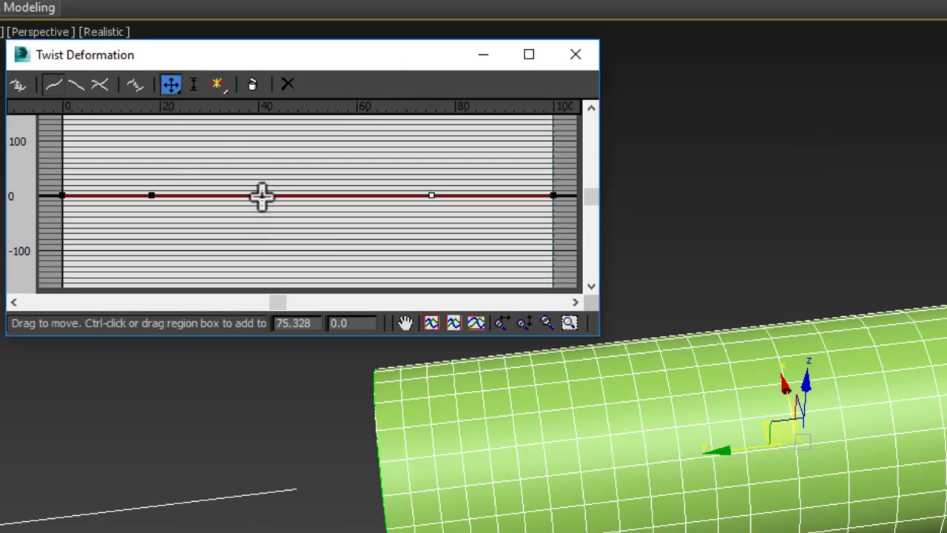
left_click_drag(262, 195, 290, 135)
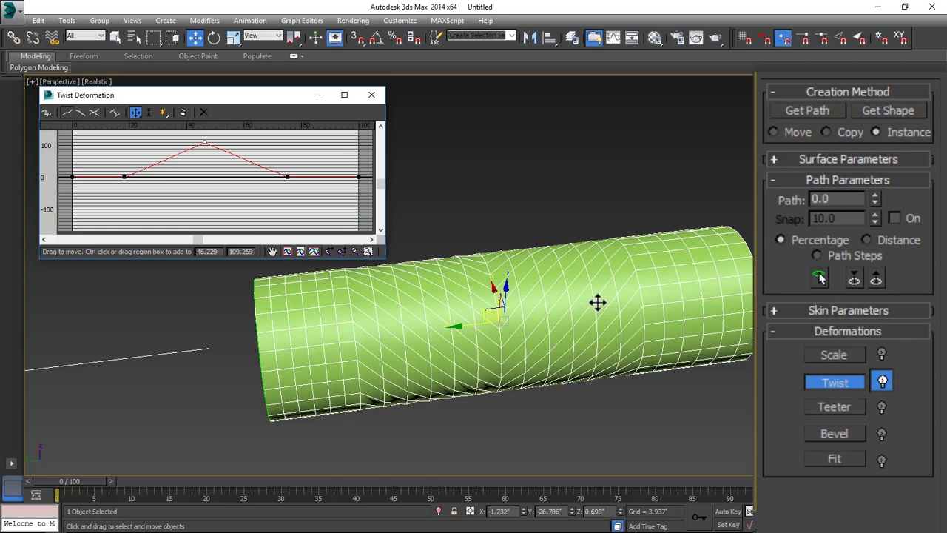
left_click(835, 382)
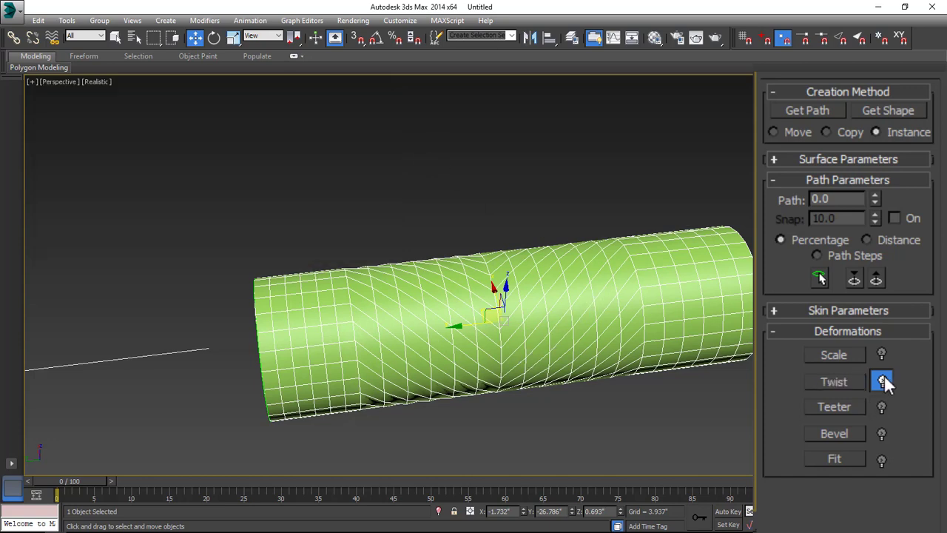
left_click(882, 379)
Bring up the loft's Teeter deformation curve and insert three corner points at about 18, 45 and 79 percent
left_click(835, 406)
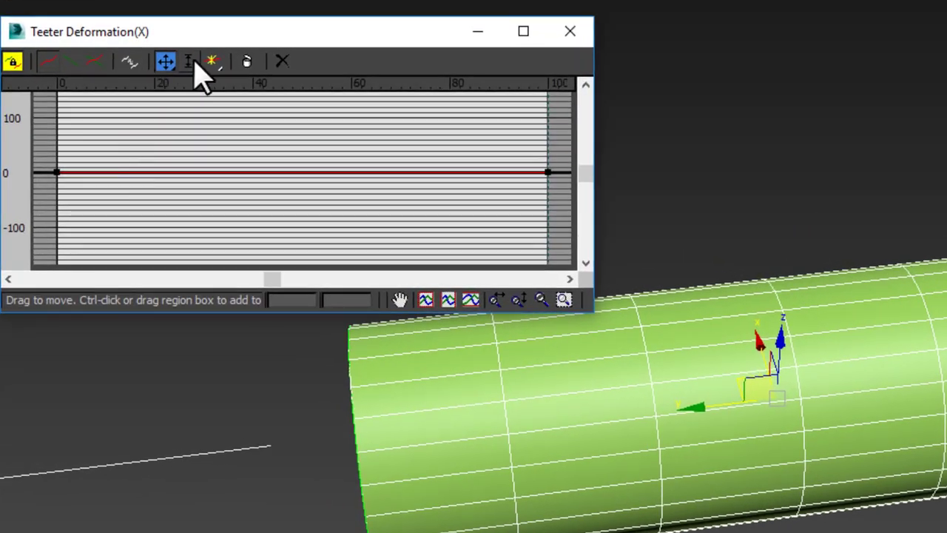
left_click(212, 62)
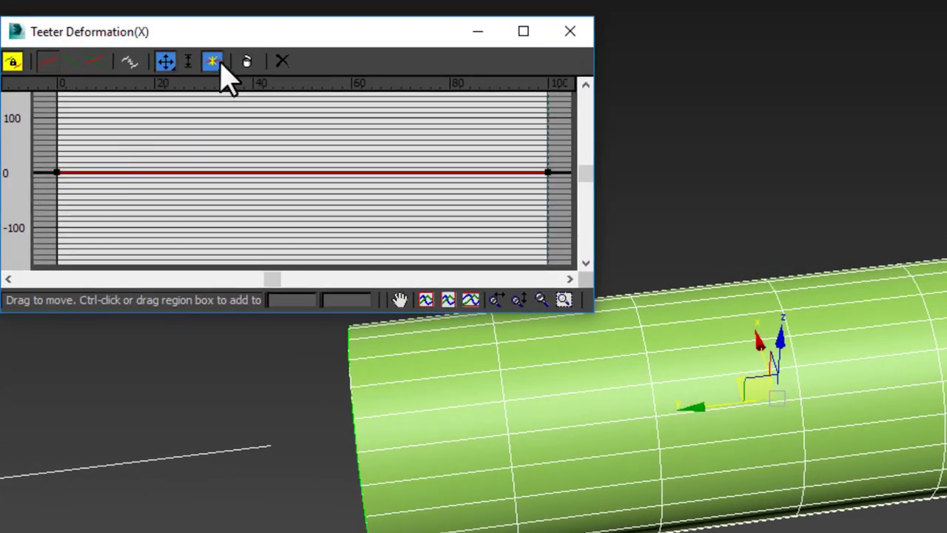
left_click(148, 173)
left_click(278, 173)
left_click(444, 172)
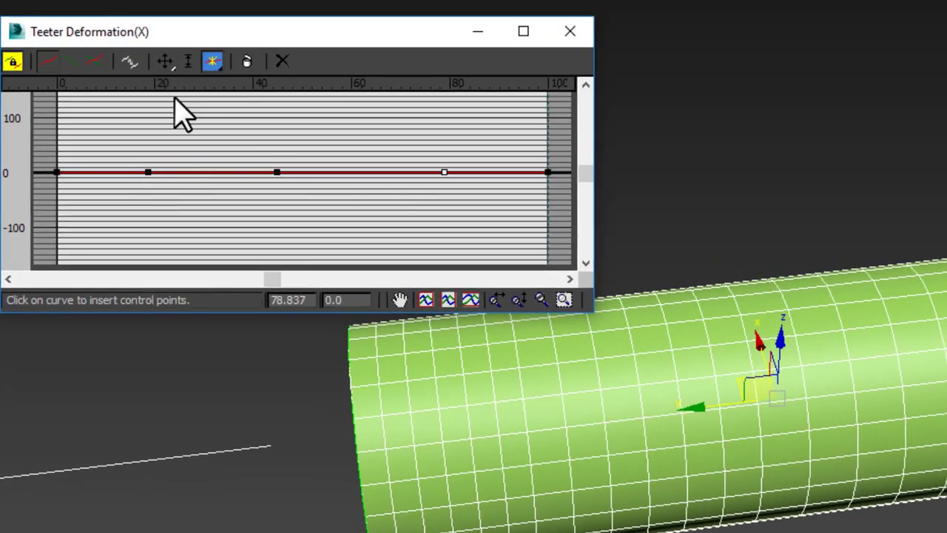
Raise the middle Teeter point to about 61 at 46 percent, then close the curve and disable the Teeter deformation
left_click(165, 62)
left_click_drag(278, 173, 274, 133)
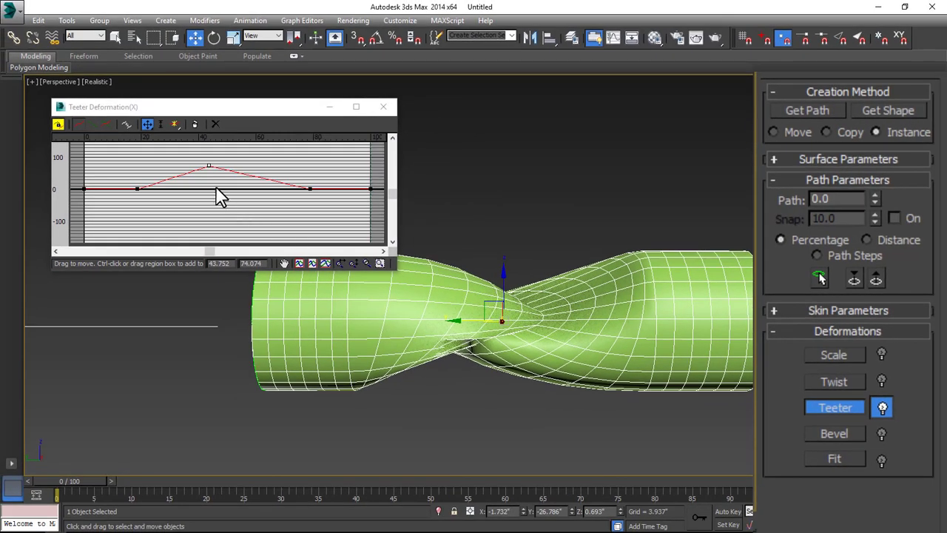
left_click(209, 164)
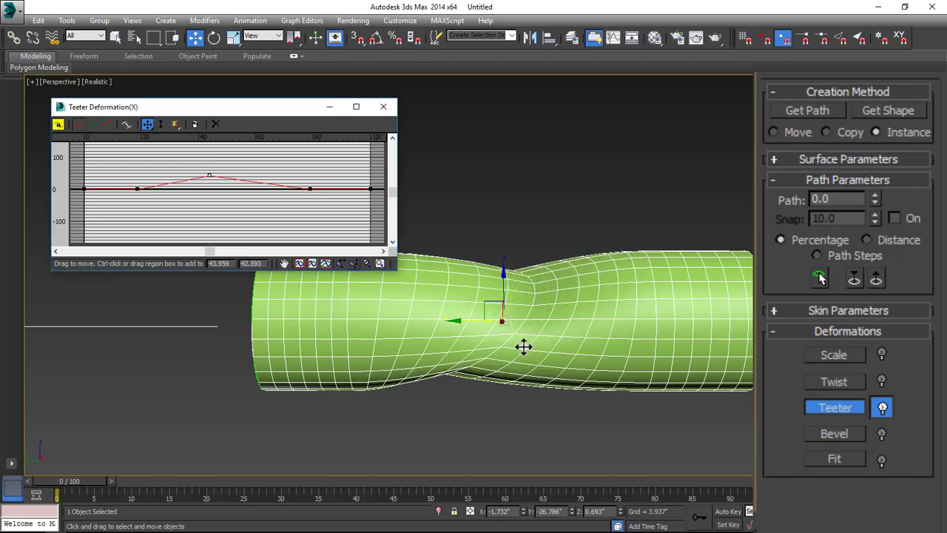
middle_click_drag(636, 386, 636, 366, "alt")
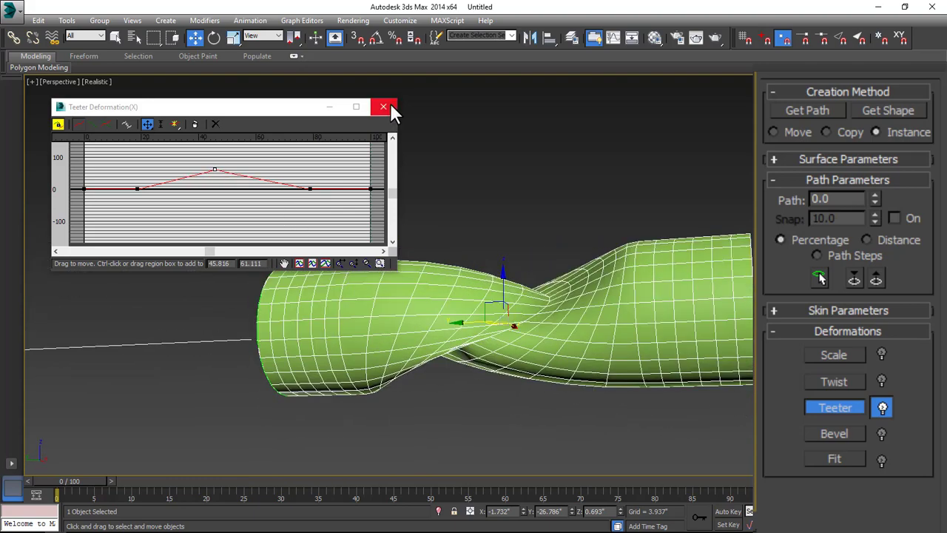
left_click(383, 106)
left_click(882, 407)
Bring up the loft's Bevel deformation curve and insert three corner points at about 16, 47 and 82 percent
left_click(834, 434)
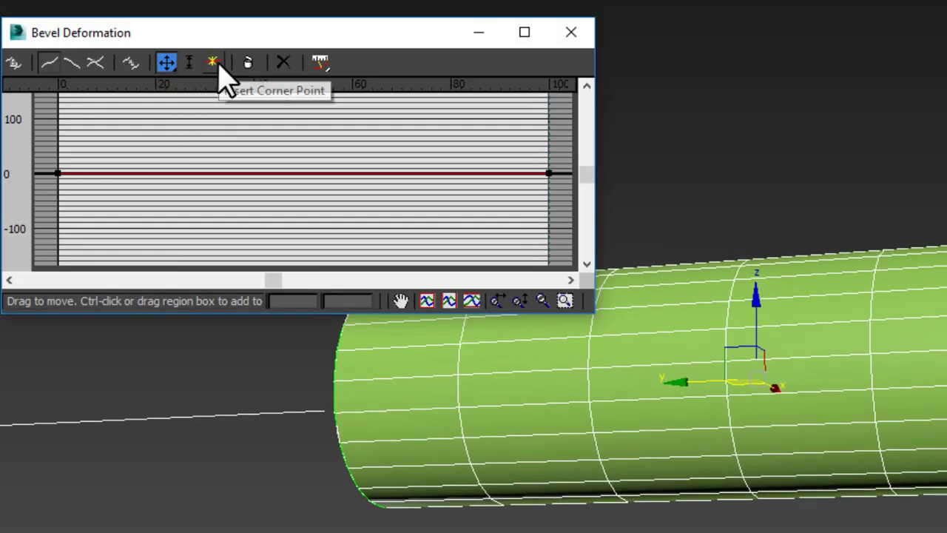
left_click(213, 62)
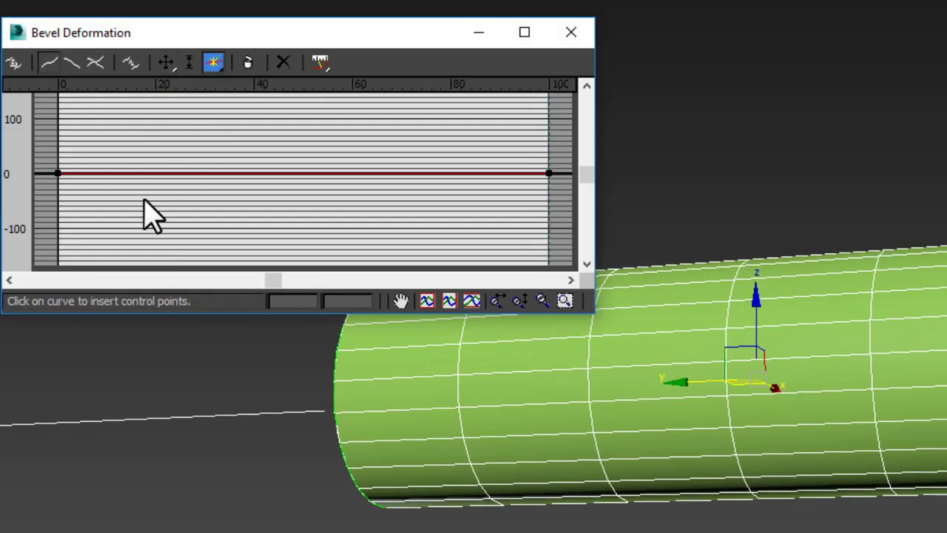
left_click(138, 173)
left_click(288, 173)
left_click(457, 173)
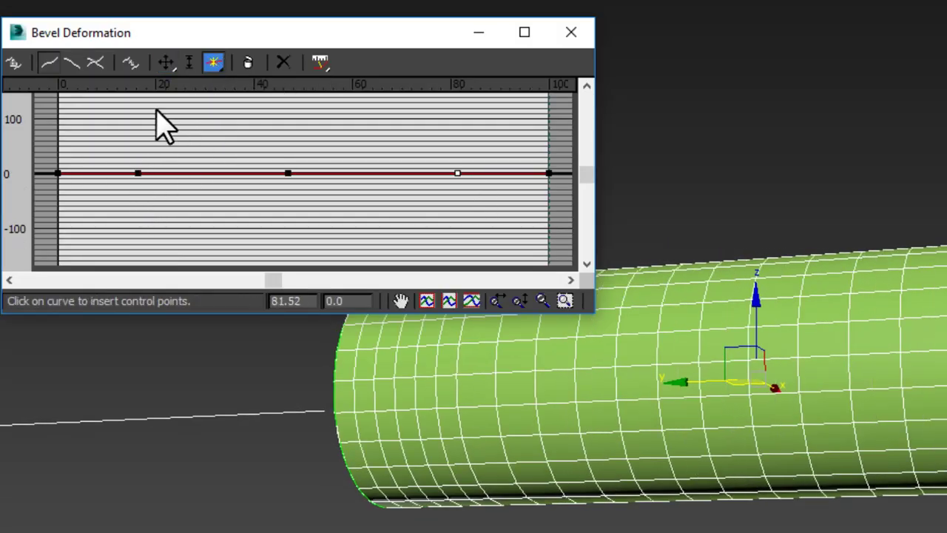
Lower the middle Bevel point to about -50 at 45 percent and move the outer corner points closer to it
left_click(165, 62)
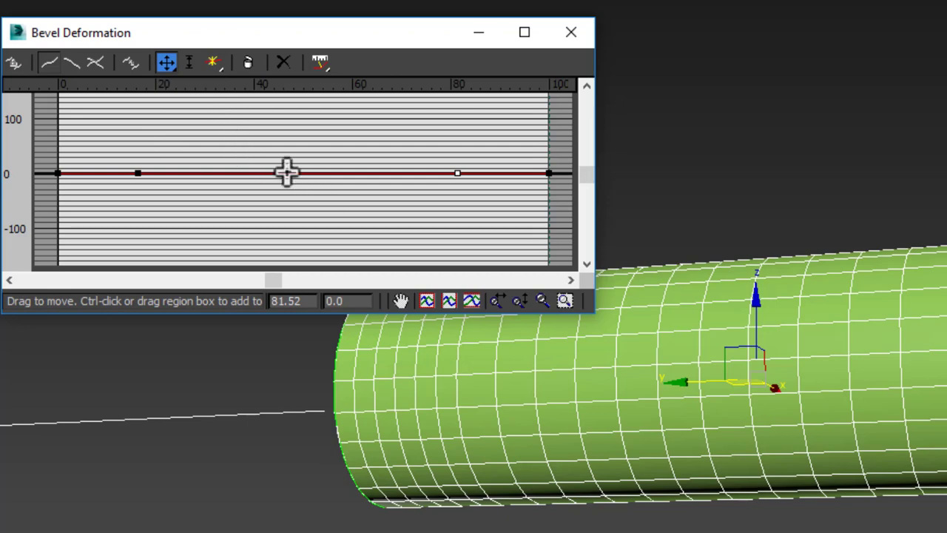
left_click_drag(288, 174, 255, 201)
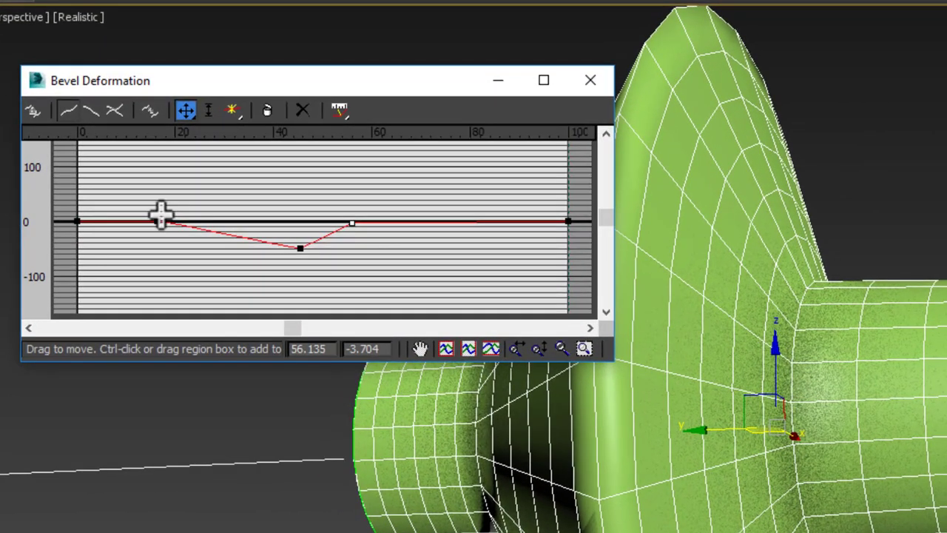
left_click_drag(159, 221, 261, 203)
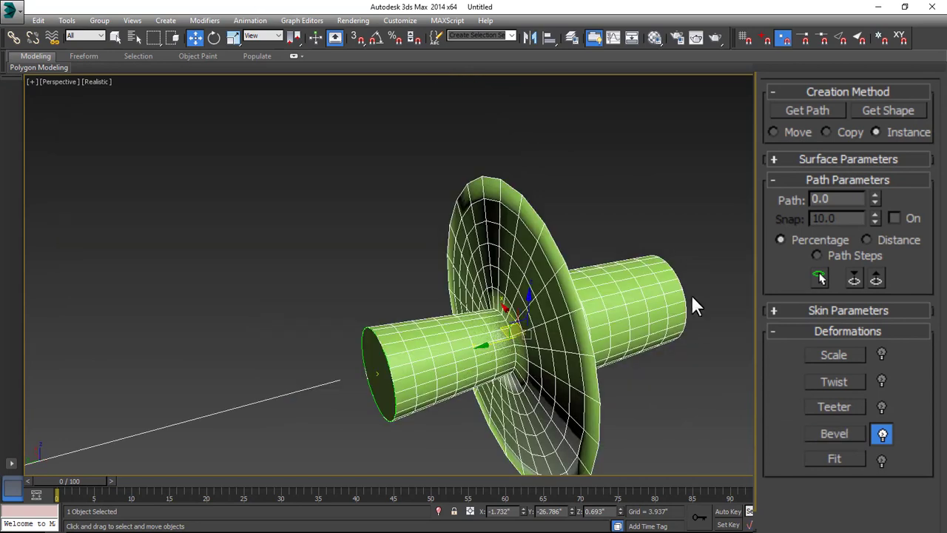
scroll(683, 323, "up", 3)
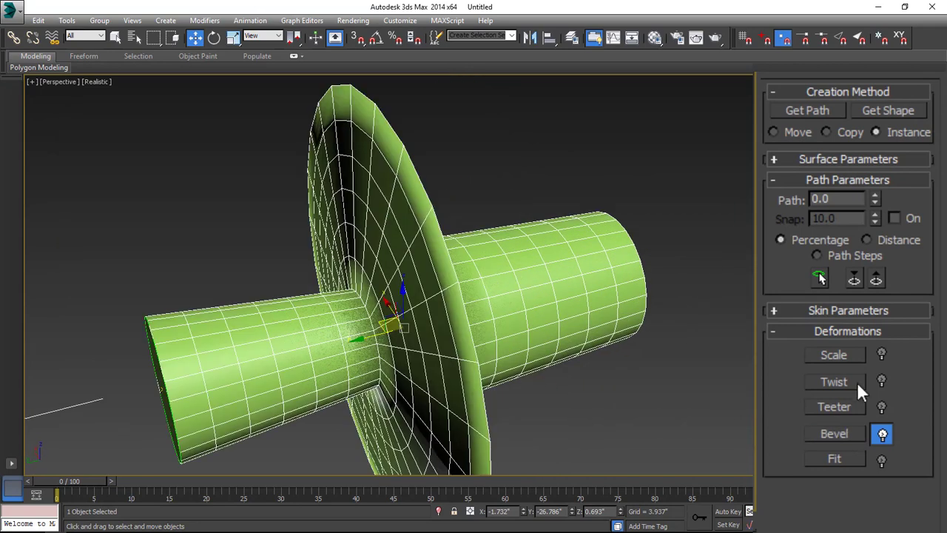
Disable the Bevel deformation, then bring up the Fit deformation editor and close it without edits
left_click(884, 435)
left_click(834, 459)
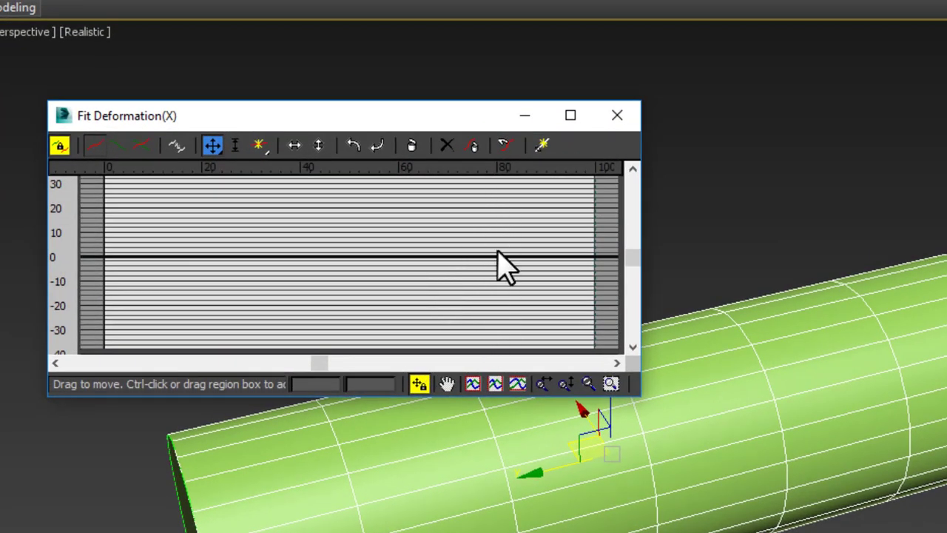
left_click(617, 115)
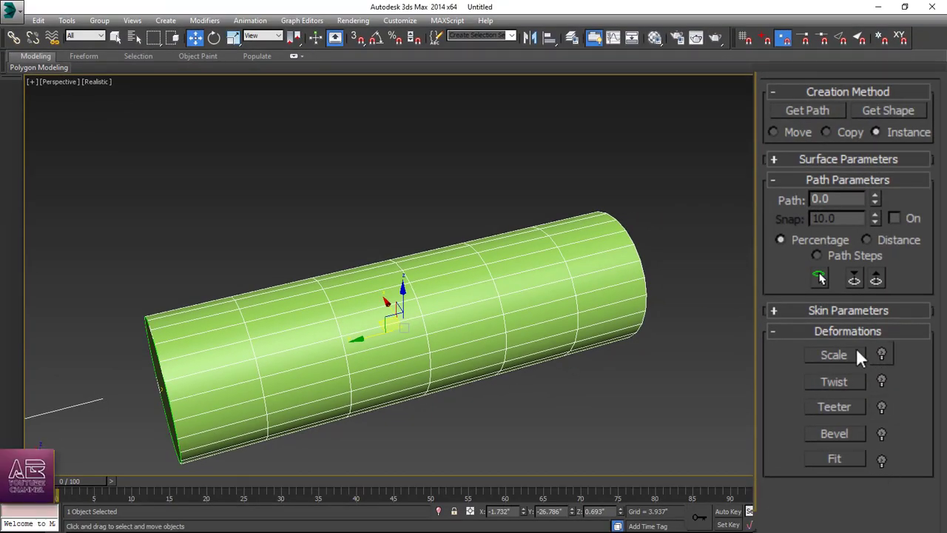
Bring up the loft's Scale deformation curve, move its window clear of the model and turn off Make Symmetrical
left_click(829, 355)
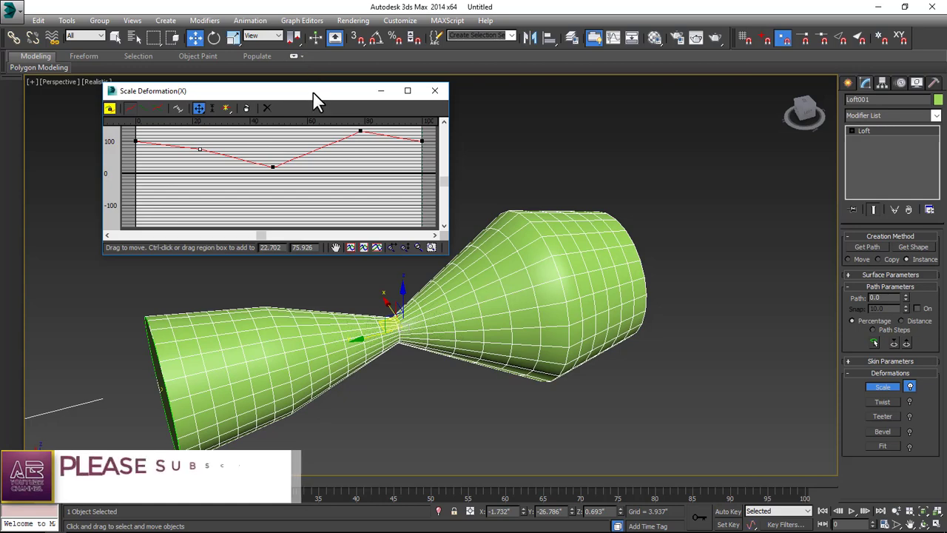
left_click_drag(313, 92, 768, 193)
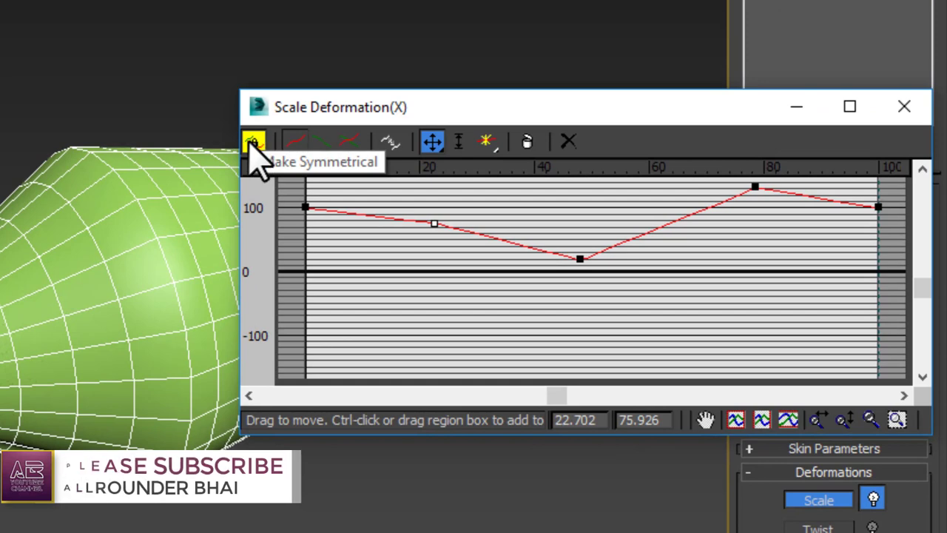
left_click(252, 142)
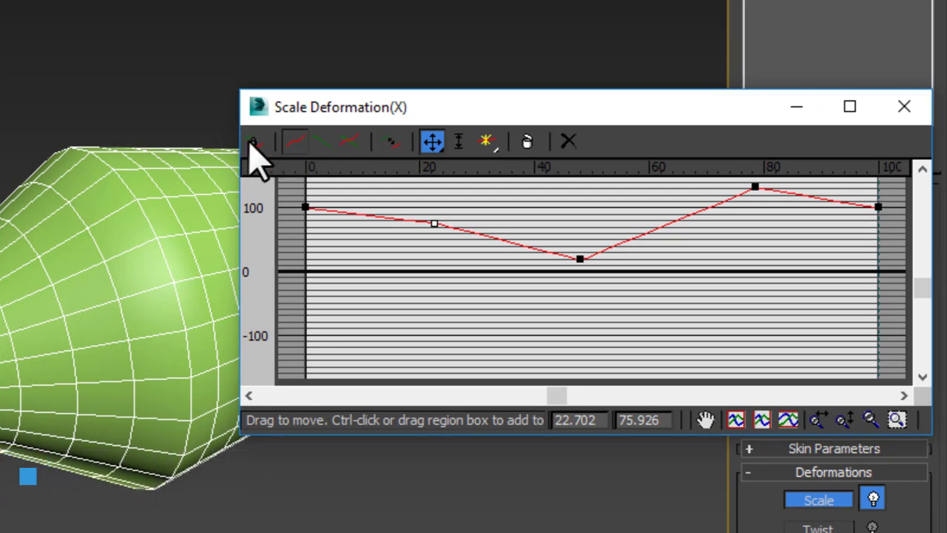
Display the Y-axis Scale curve and raise its second point to about 143 at 36 percent
left_click(324, 146)
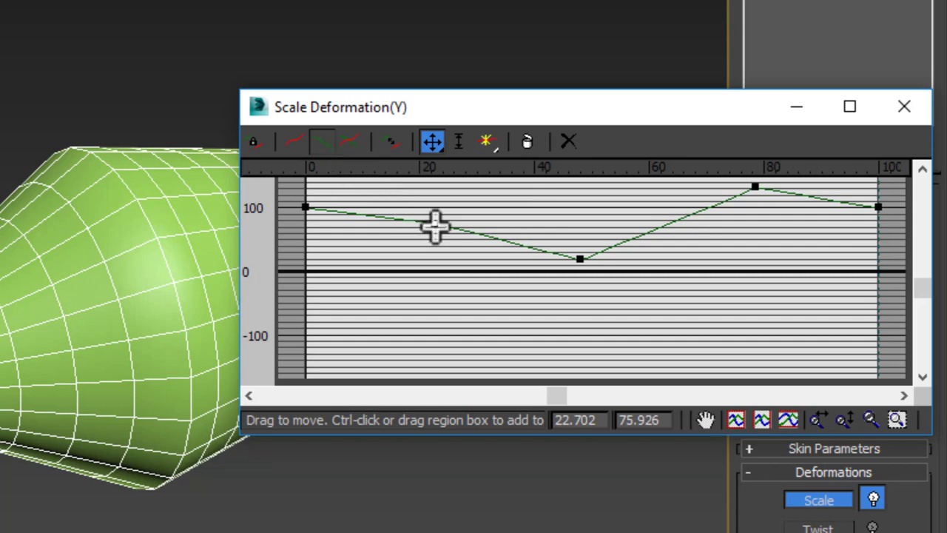
left_click_drag(435, 226, 511, 182)
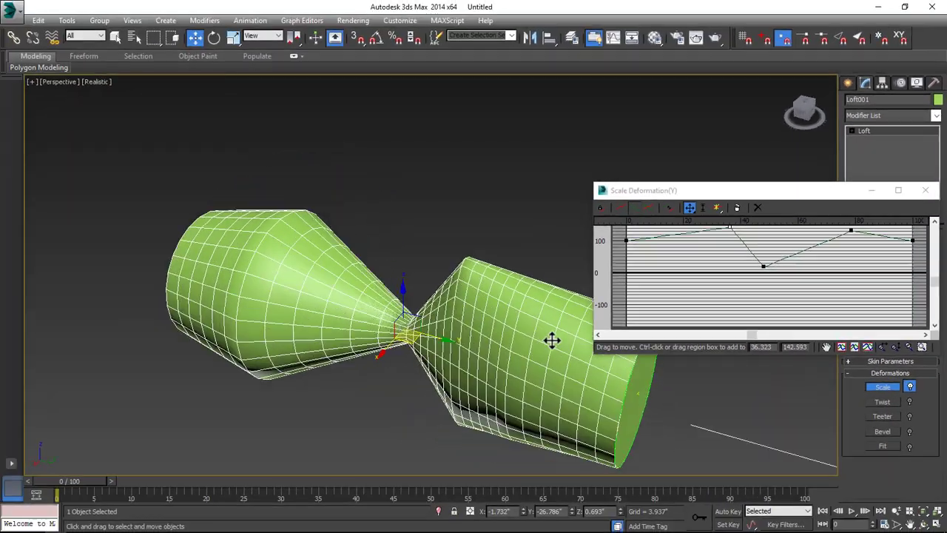
middle_click_drag(245, 388, 211, 518, "alt")
middle_click_drag(533, 410, 403, 403, "alt")
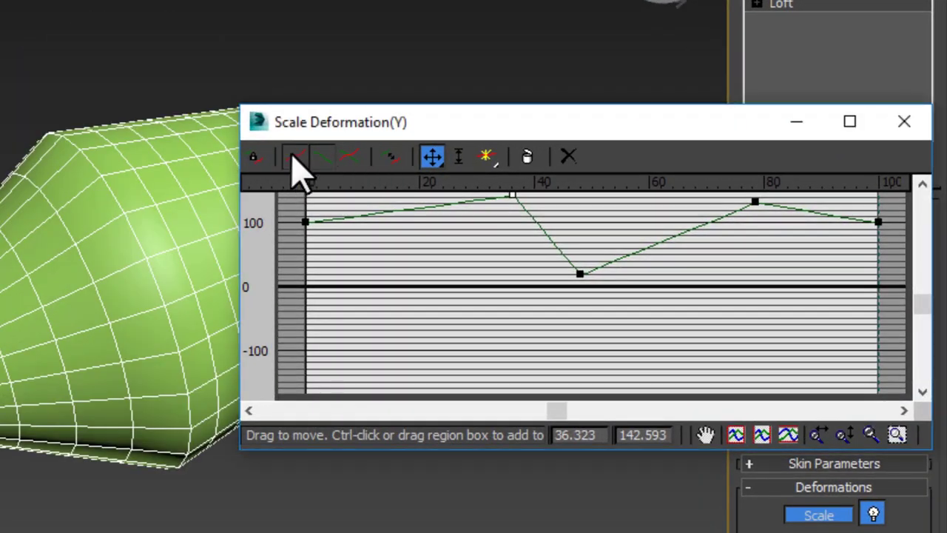
On the X-axis Scale curve, move the low point to about 30 percent, the peak to about 91 percent and the end point down to about 41
left_click(621, 207)
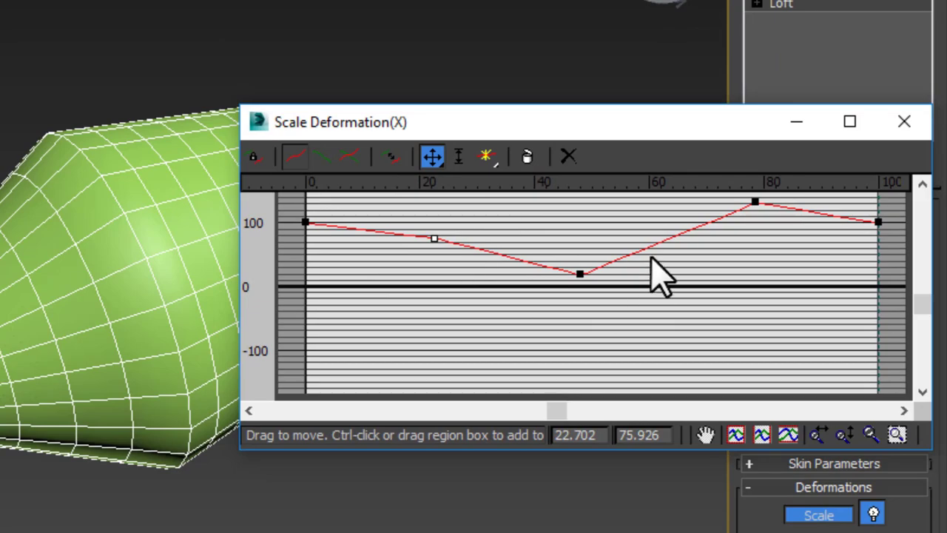
left_click_drag(641, 258, 560, 320)
left_click_drag(579, 273, 580, 326)
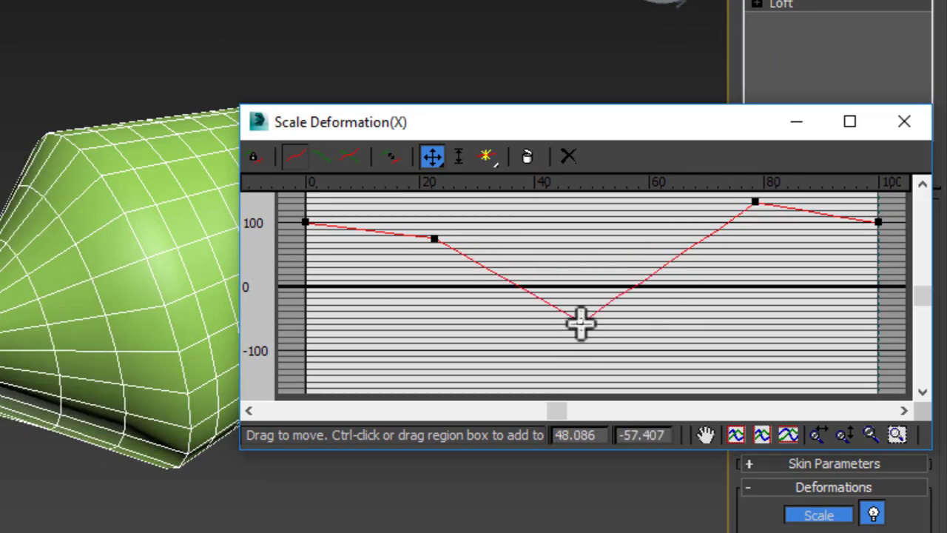
left_click_drag(437, 331, 439, 287)
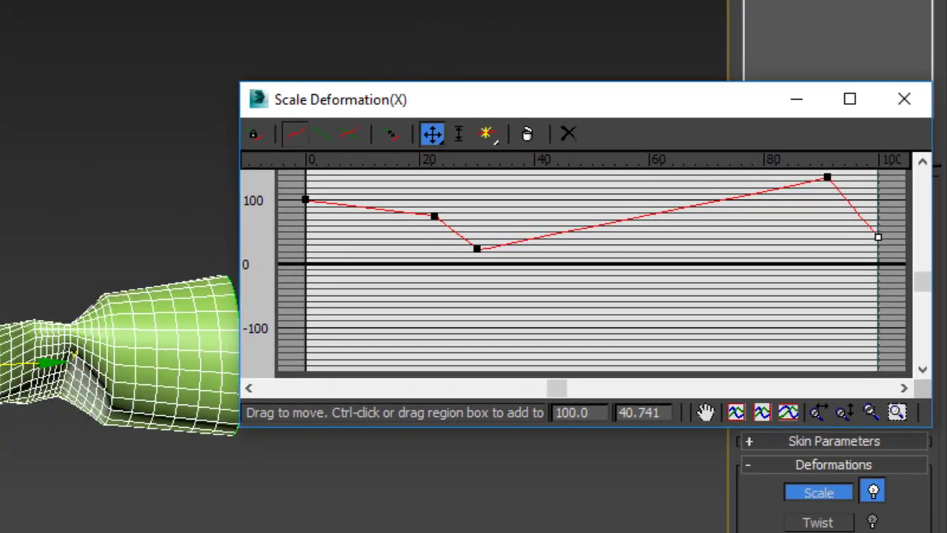
Insert a Bezier point at about 52 percent on the X-axis Scale curve and pull its right-hand handle downward
middle_click_drag(148, 326, 111, 296, "alt")
middle_click_drag(75, 418, 463, 387, "alt")
middle_click_drag(518, 380, 332, 411, "alt")
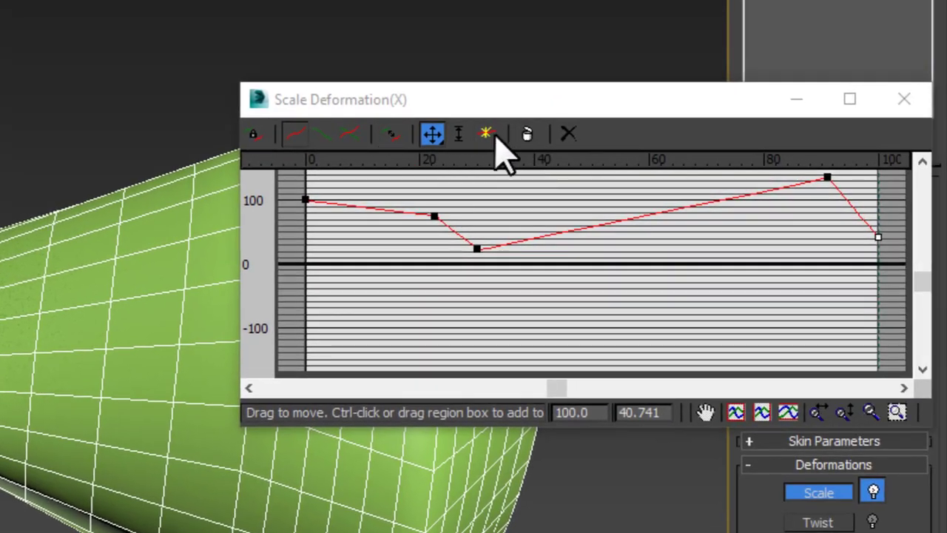
left_click(878, 82)
left_click_drag(494, 142, 488, 189)
left_click(605, 223)
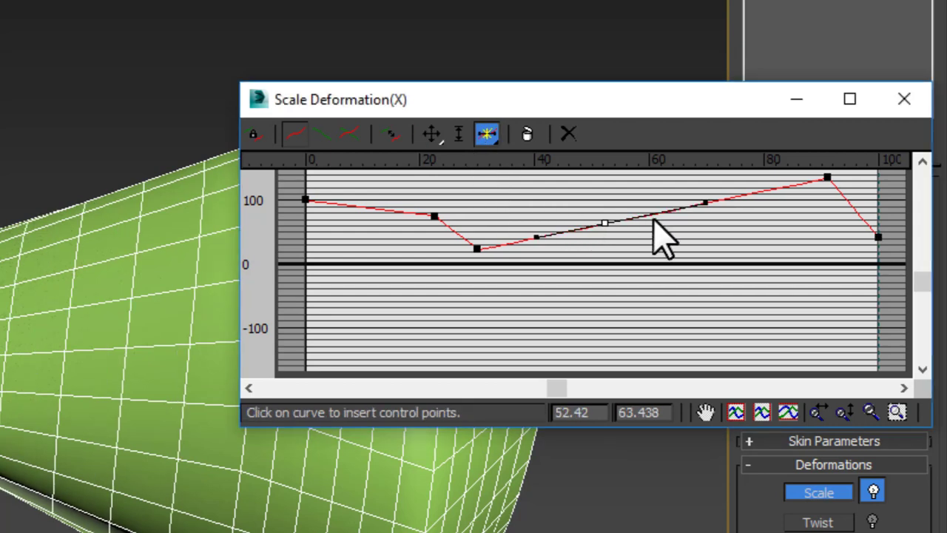
left_click(432, 133)
left_click_drag(709, 205, 720, 276)
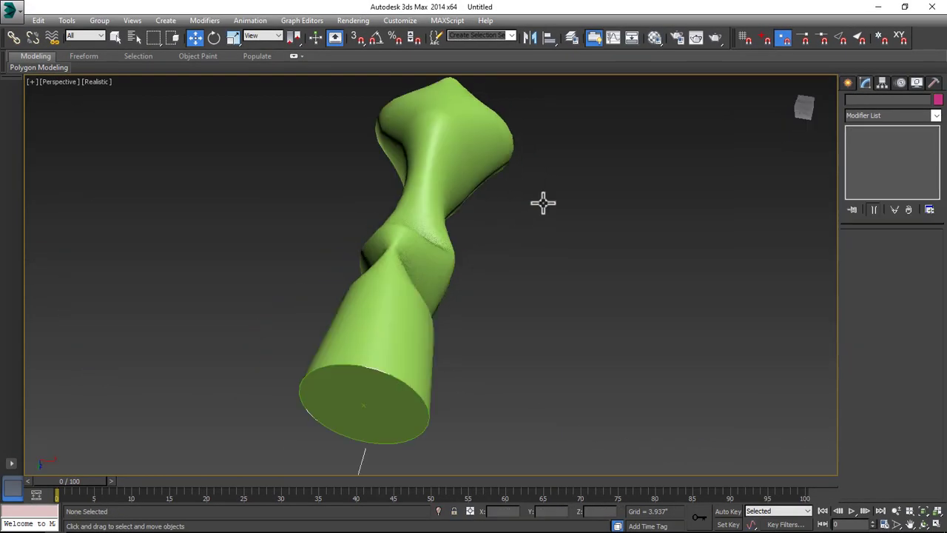
Inspect the deformed loft from another side, then minimize the program window
middle_click_drag(544, 201, 818, 200, "alt")
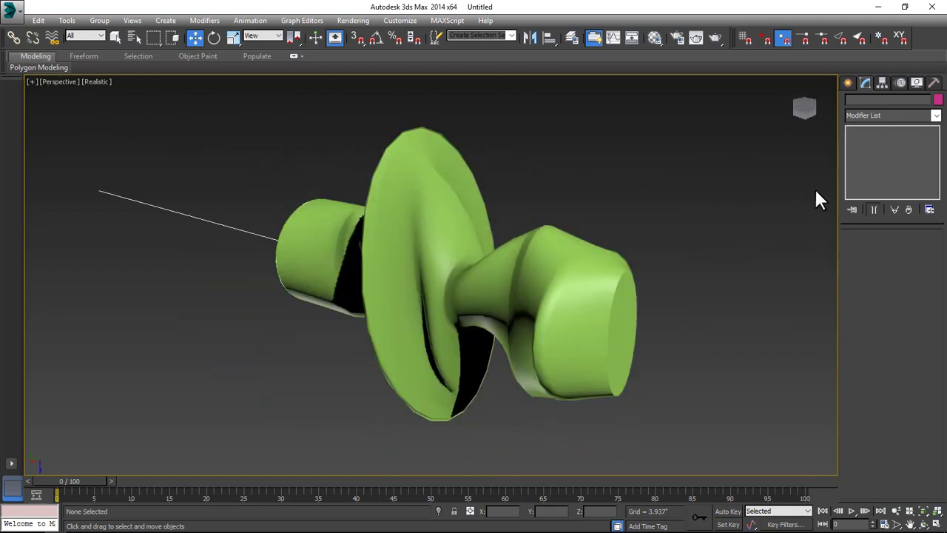
left_click(886, 9)
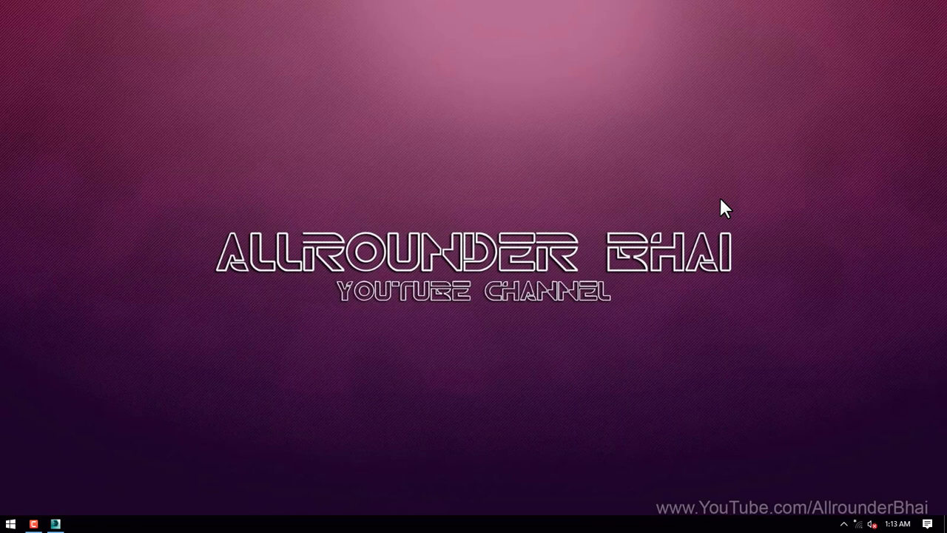